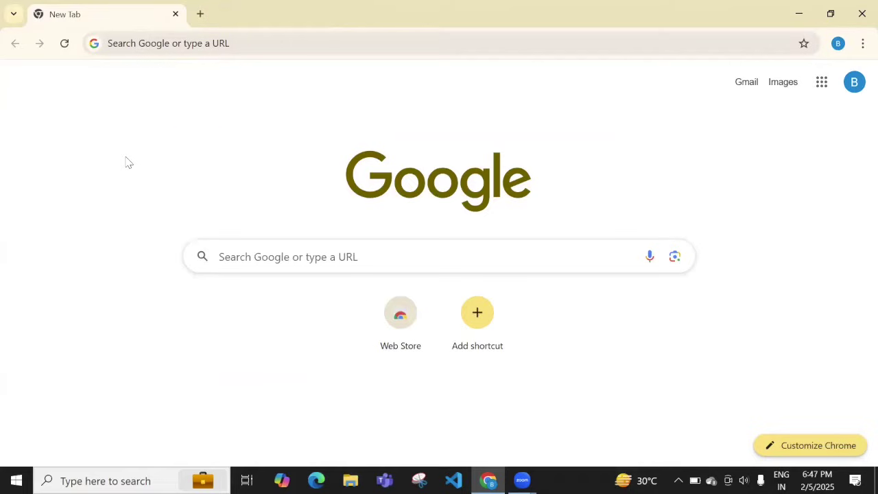
# Search Google for 'Bullsai register' and open the 'Register - BullsAI' result.
pyautogui.click(239, 247)
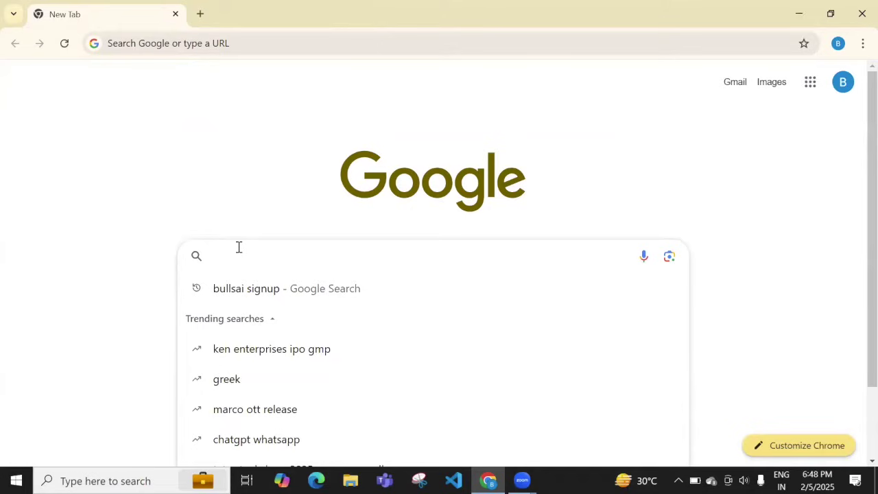
pyautogui.write('Bullsai')
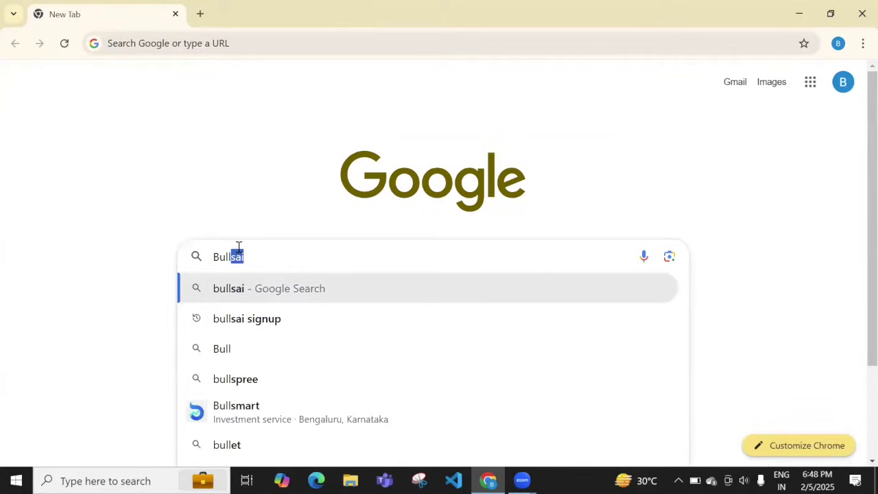
pyautogui.write(' reg')
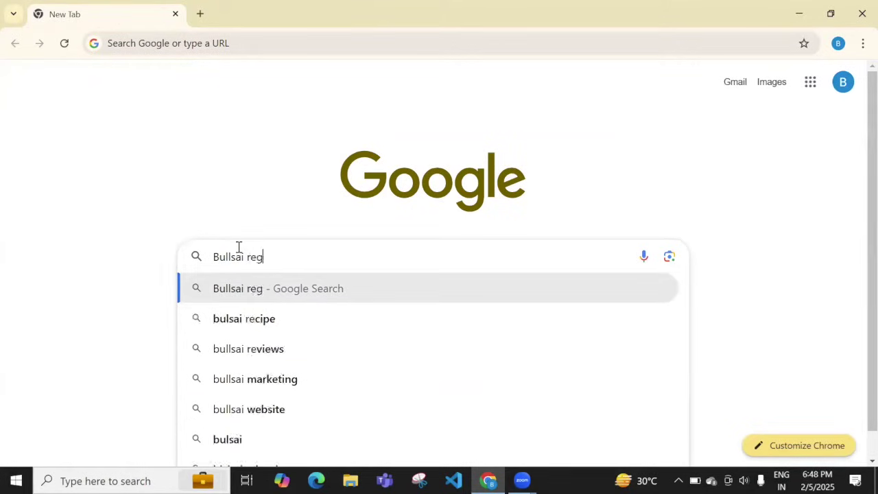
pyautogui.write('ister')
pyautogui.press('Return')
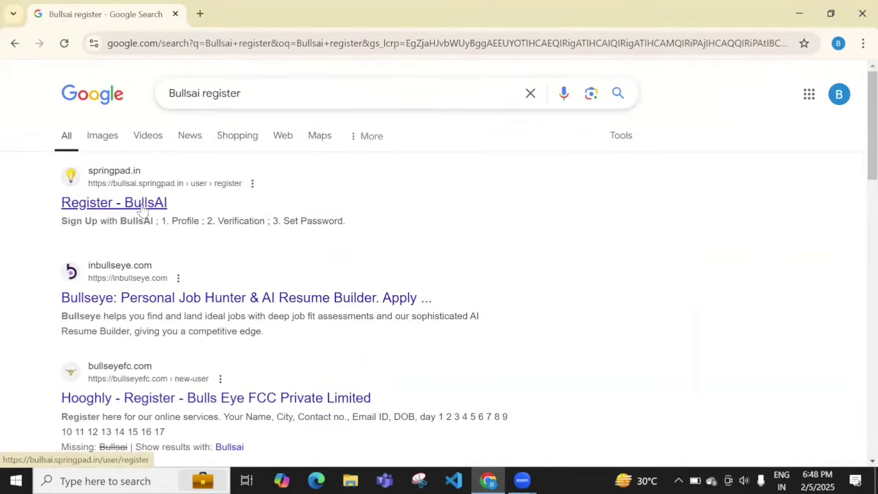
pyautogui.click(142, 205)
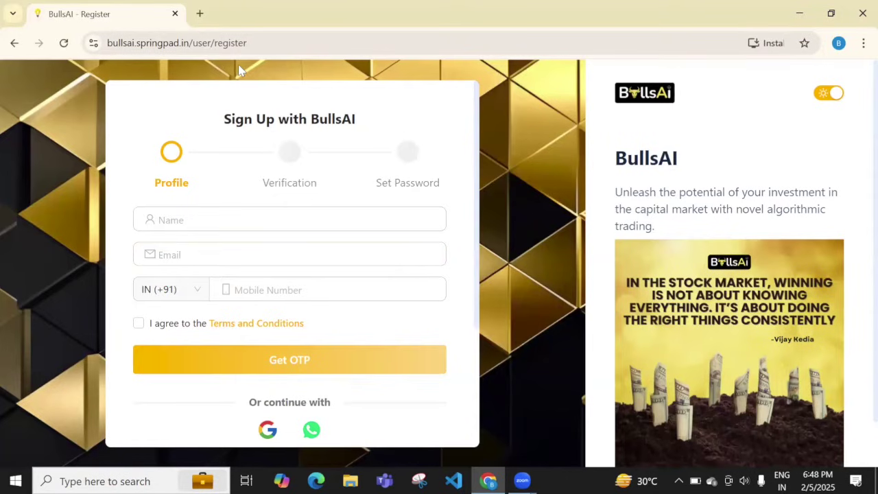
# Enter 'Demo BullsAi Account' as the name, correcting 'account' to a capital A.
pyautogui.click(132, 45)
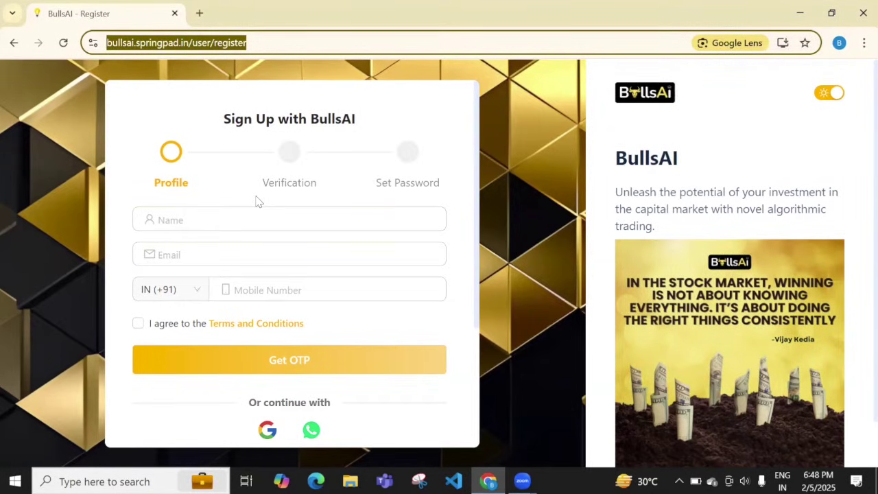
pyautogui.click(247, 221)
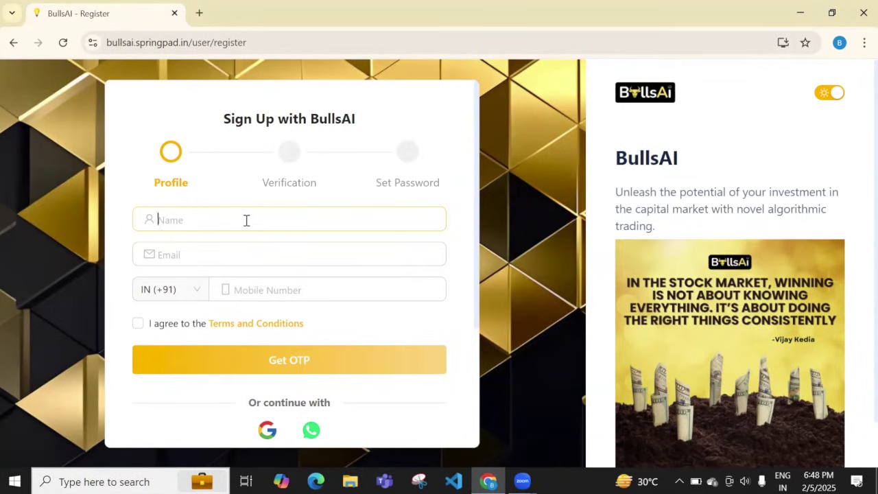
pyautogui.write('Demo BU')
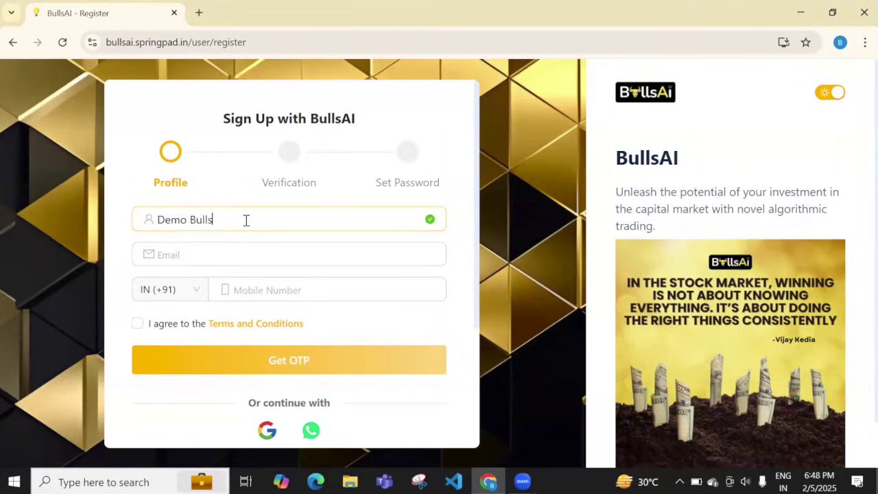
pyautogui.write('llsAi account')
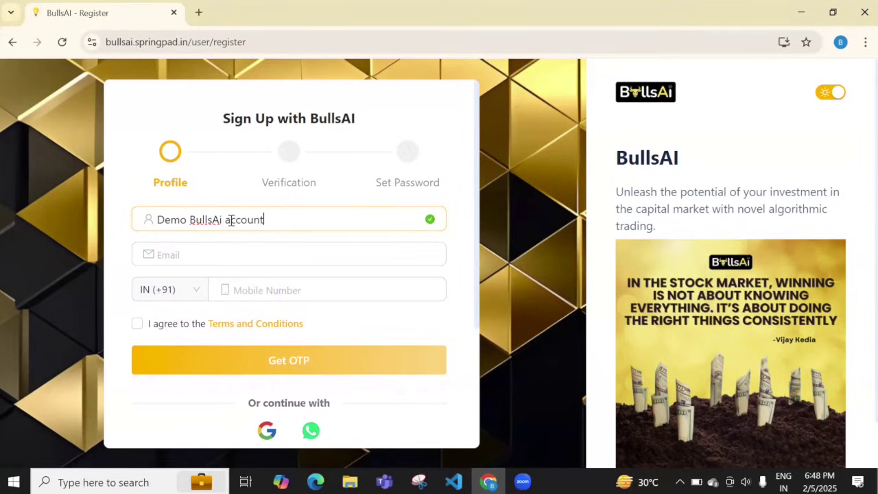
pyautogui.click(231, 220)
pyautogui.press('BackSpace')
pyautogui.write('A')
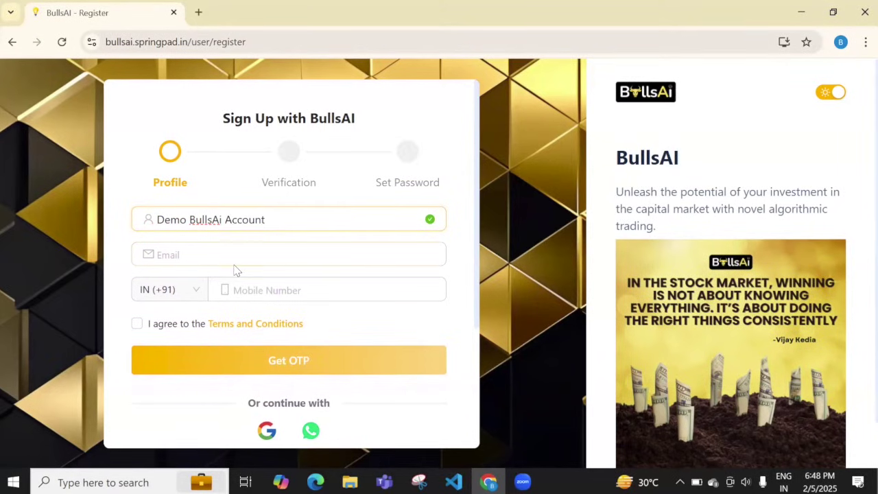
# Fill in the e-mail address and mobile number, accept the terms, and request an OTP.
pyautogui.click(239, 254)
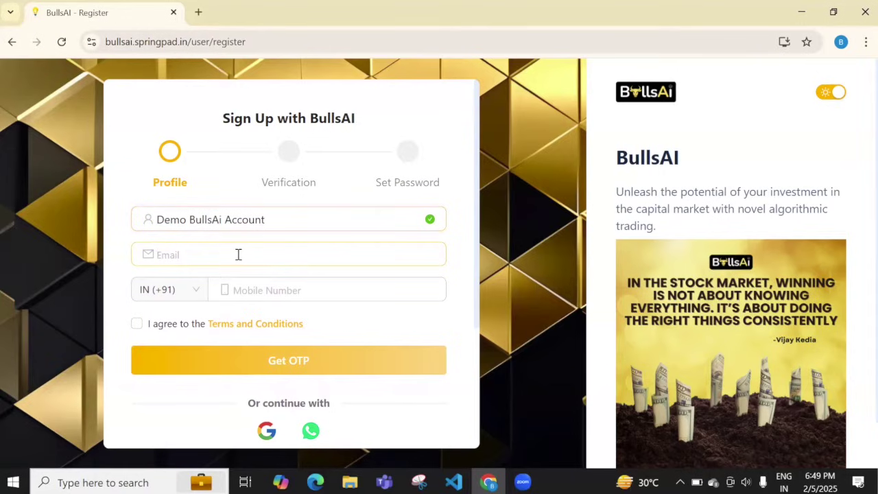
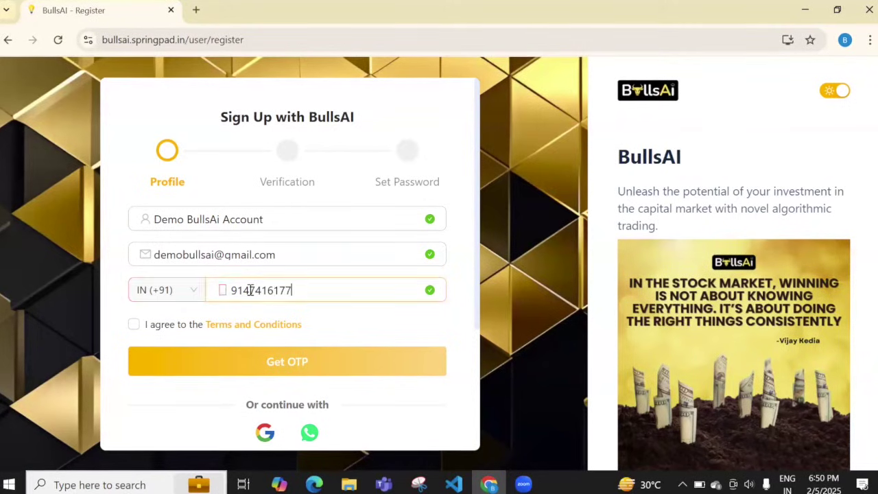
pyautogui.click(135, 326)
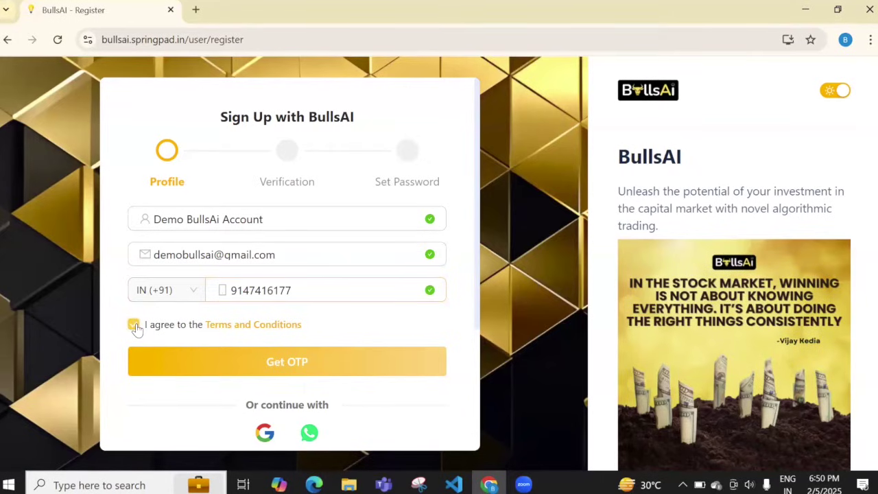
pyautogui.click(213, 369)
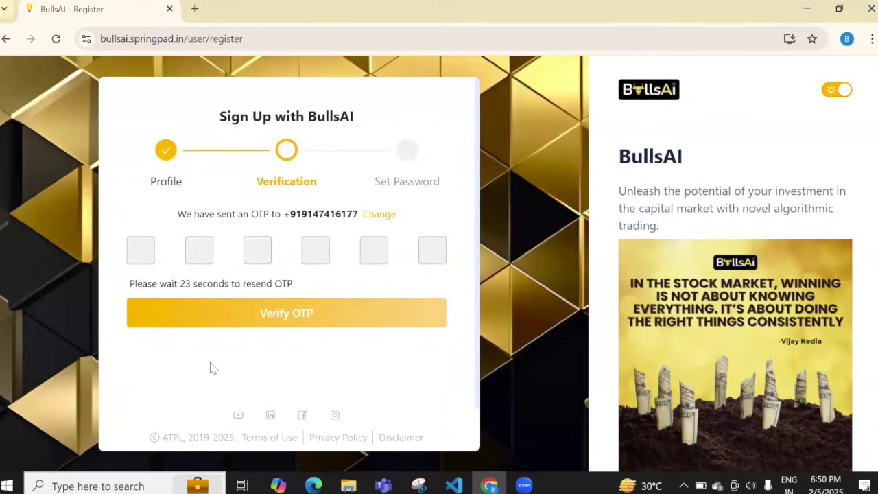
# Enter the six-digit OTP received on the phone and verify it.
pyautogui.click(144, 250)
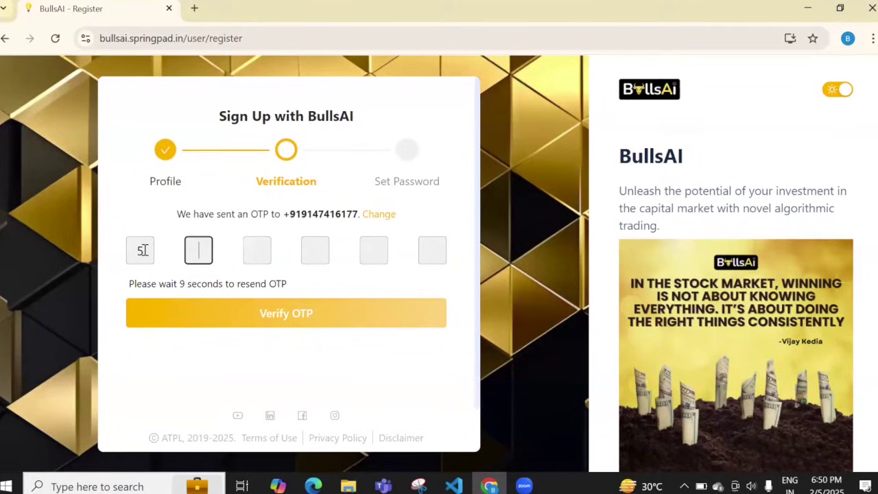
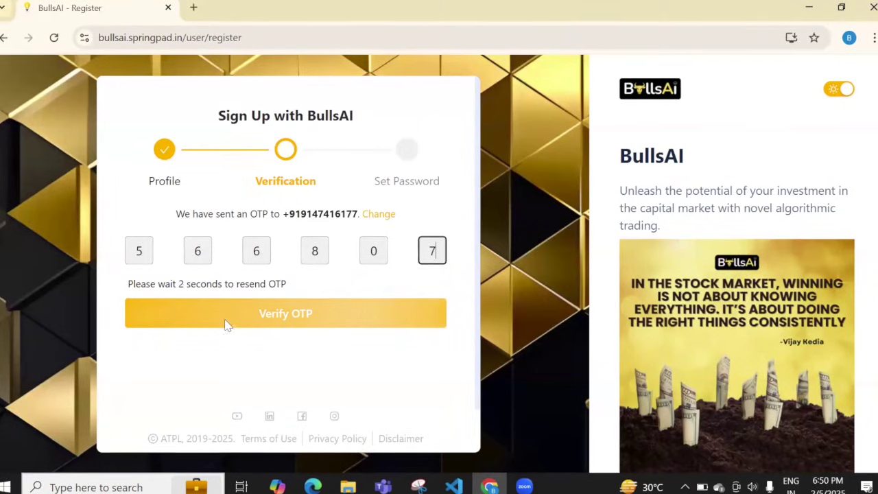
pyautogui.click(229, 326)
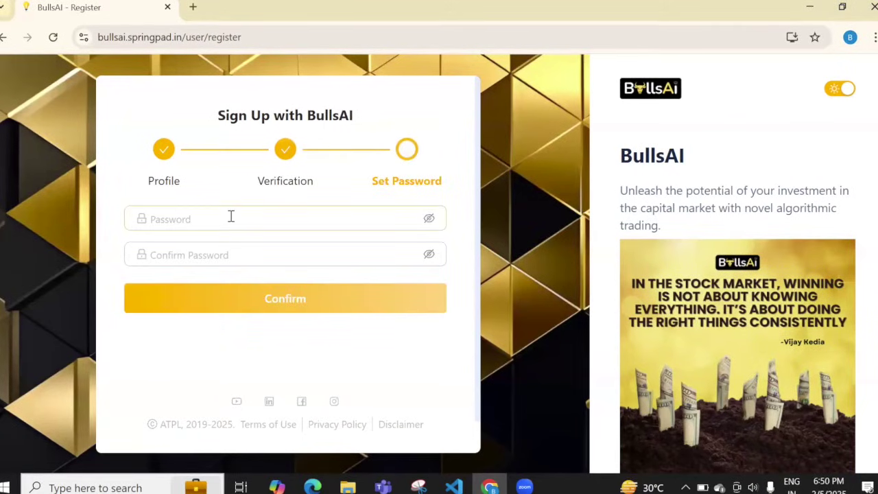
# Set a password containing a number, confirm it, and submit to complete registration.
pyautogui.click(230, 219)
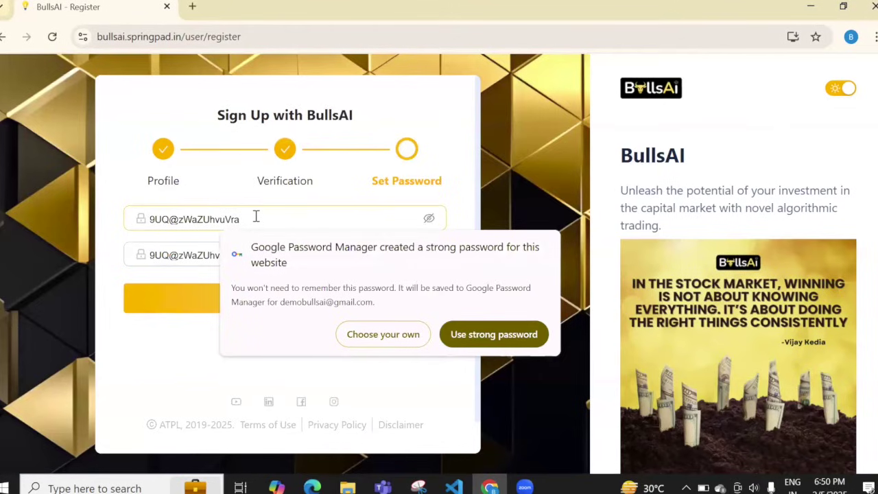
pyautogui.write('12')
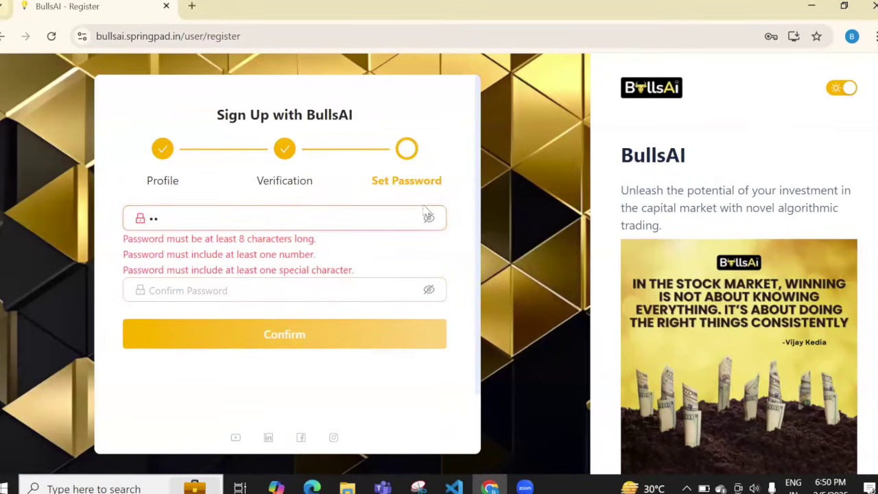
pyautogui.hotkey('ctrl', 'v')
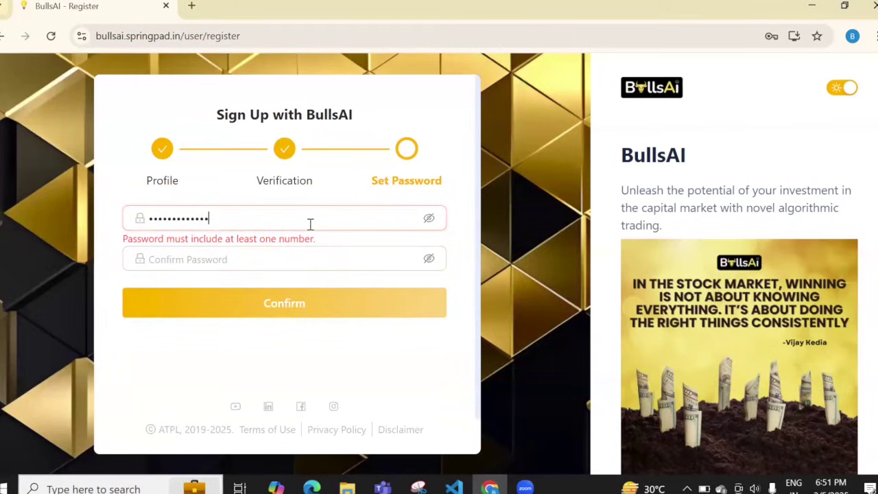
pyautogui.click(304, 250)
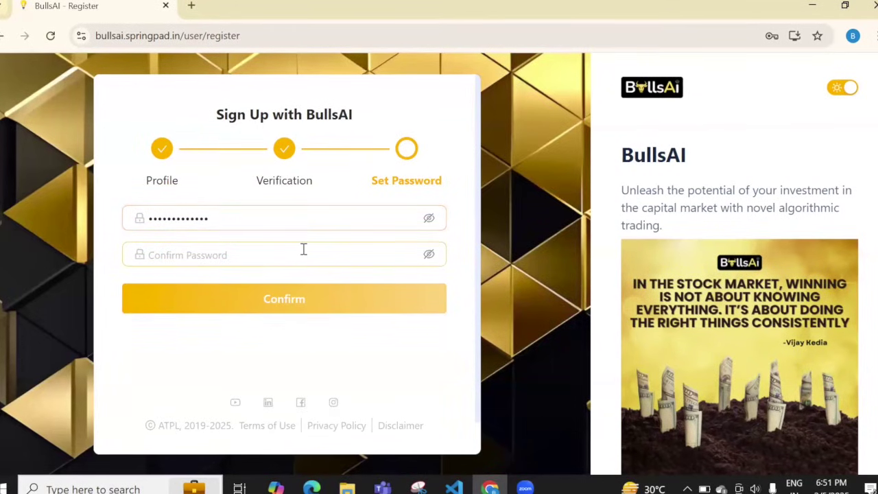
pyautogui.write('•••••••')
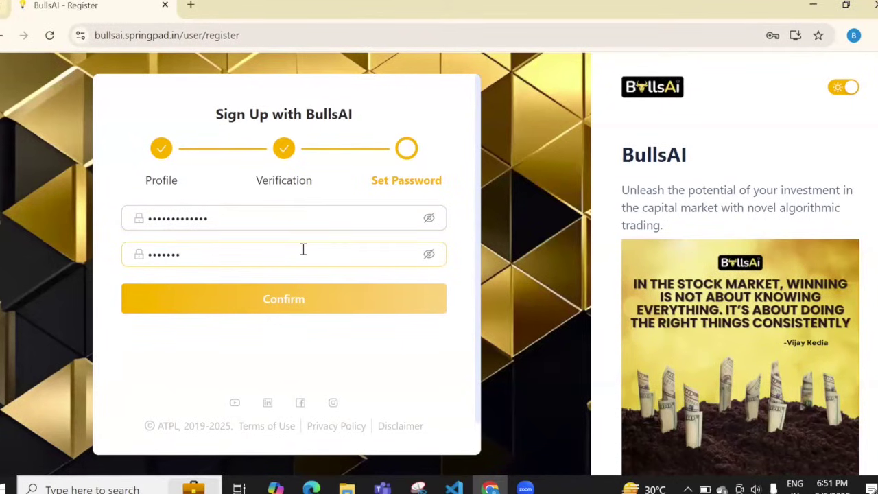
pyautogui.write('•••••')
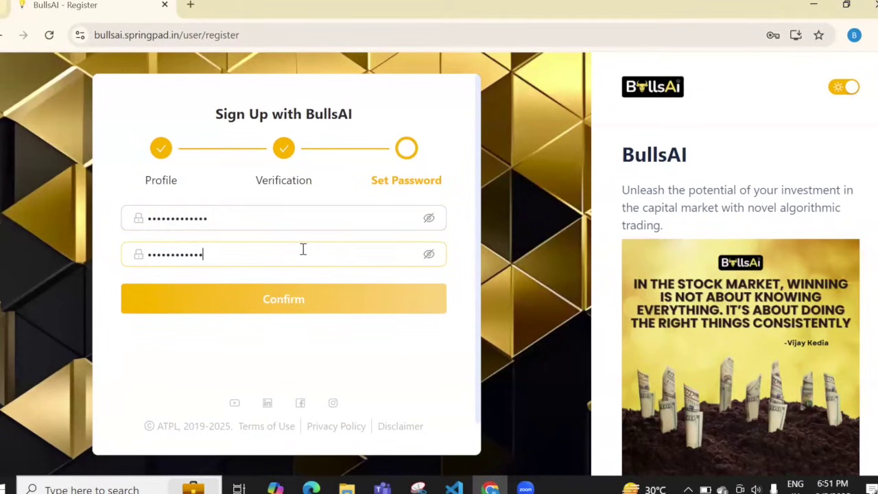
pyautogui.write('•')
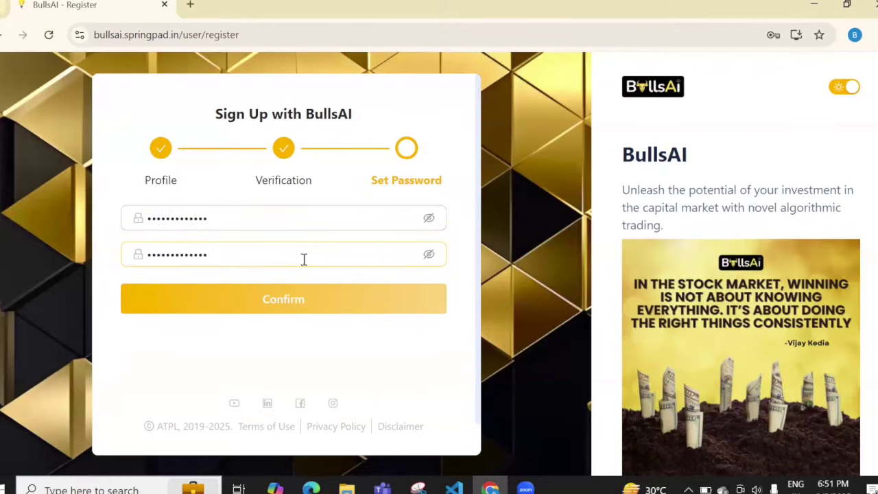
pyautogui.click(299, 309)
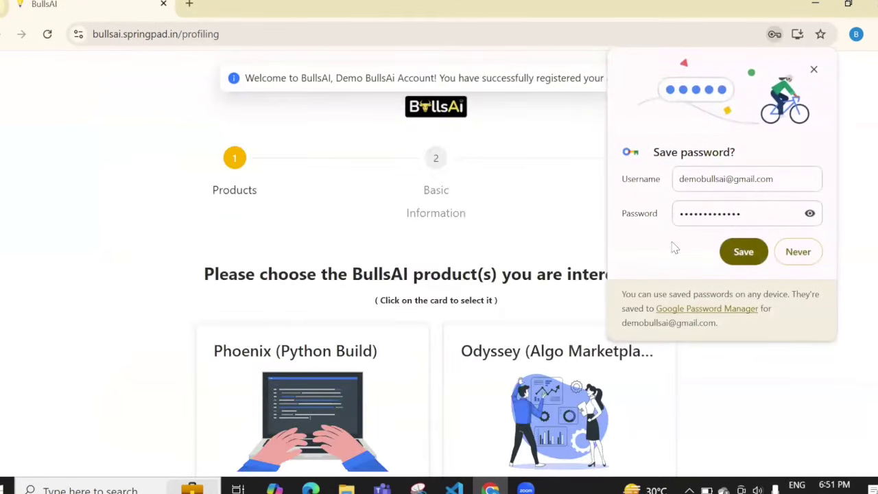
# Decline Chrome's save-password prompt and select both the Phoenix and Odyssey products.
pyautogui.click(798, 252)
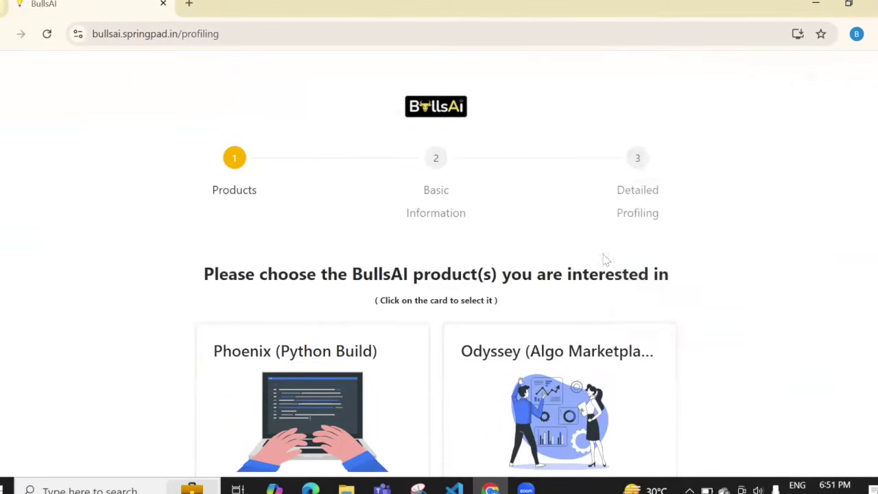
pyautogui.scroll(-3, 594, 253)
pyautogui.scroll(1, 592, 252)
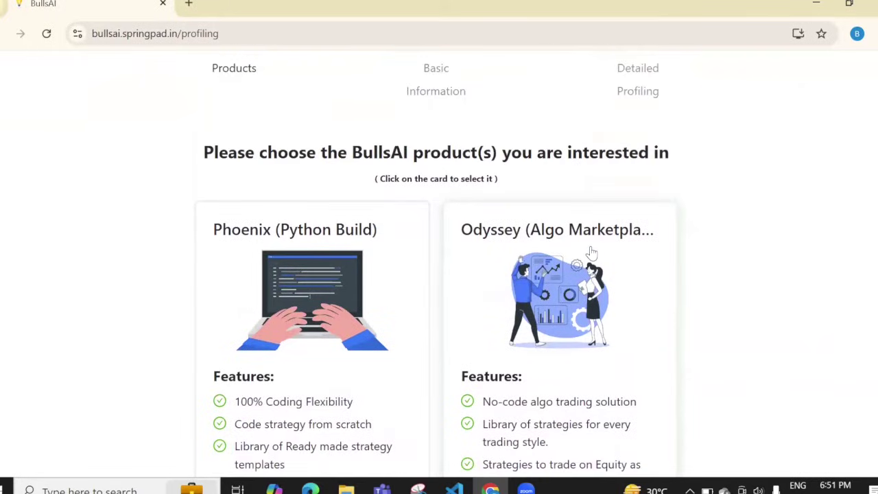
pyautogui.scroll(-3, 592, 252)
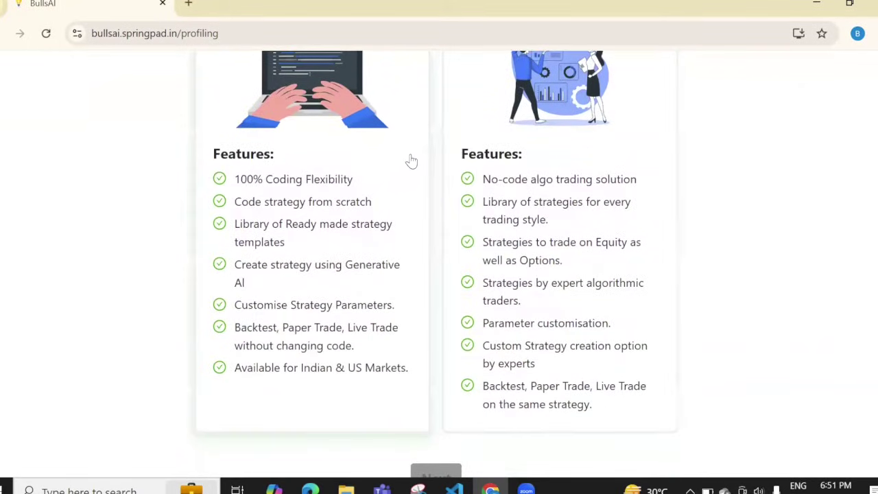
pyautogui.click(412, 162)
pyautogui.click(503, 170)
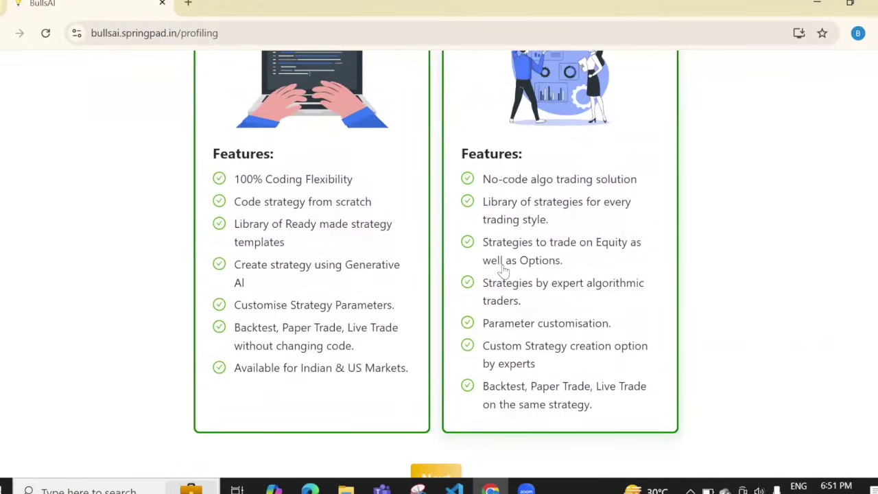
pyautogui.scroll(2, 503, 271)
pyautogui.scroll(-2, 504, 271)
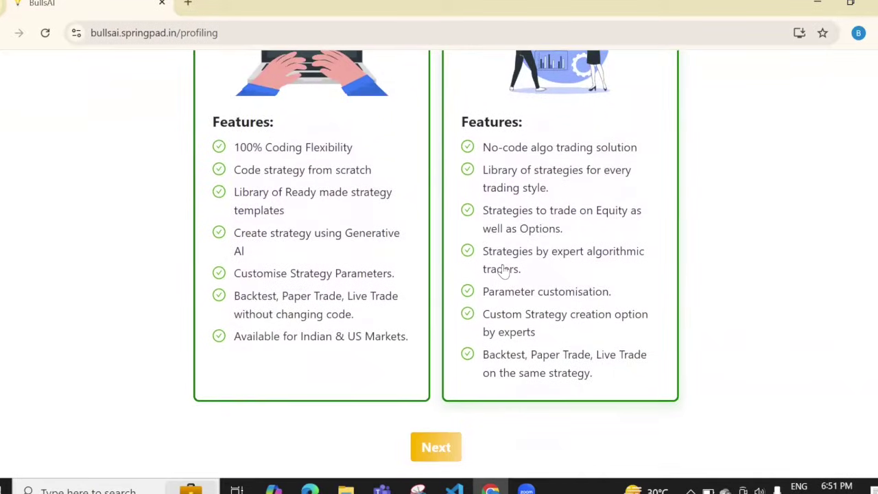
pyautogui.scroll(2, 485, 309)
pyautogui.scroll(-2, 488, 304)
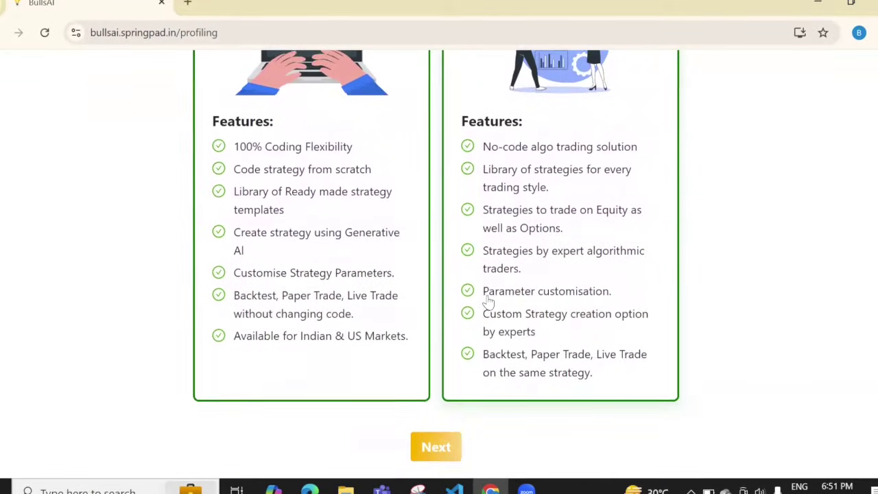
# Continue to the Basic Information profiling form.
pyautogui.click(436, 447)
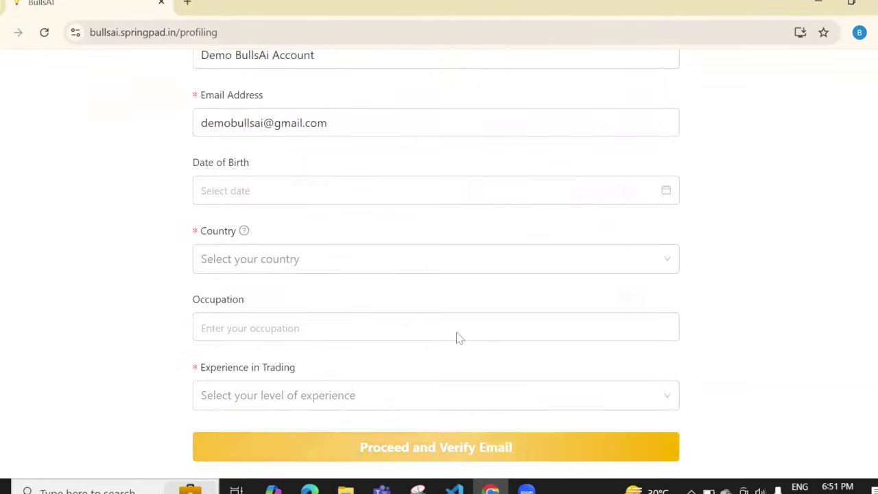
pyautogui.scroll(4, 460, 289)
pyautogui.scroll(-1, 464, 250)
pyautogui.scroll(-2, 464, 251)
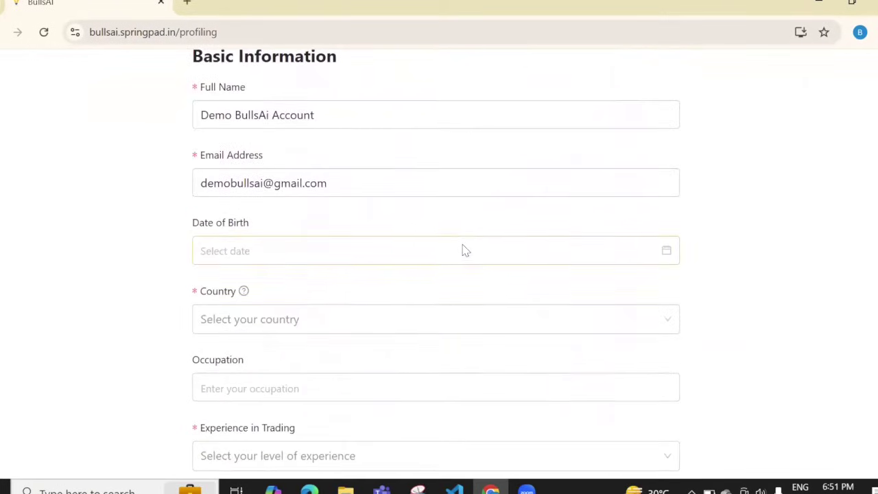
# In the Date of Birth picker, navigate through decades to January 1995.
pyautogui.click(453, 251)
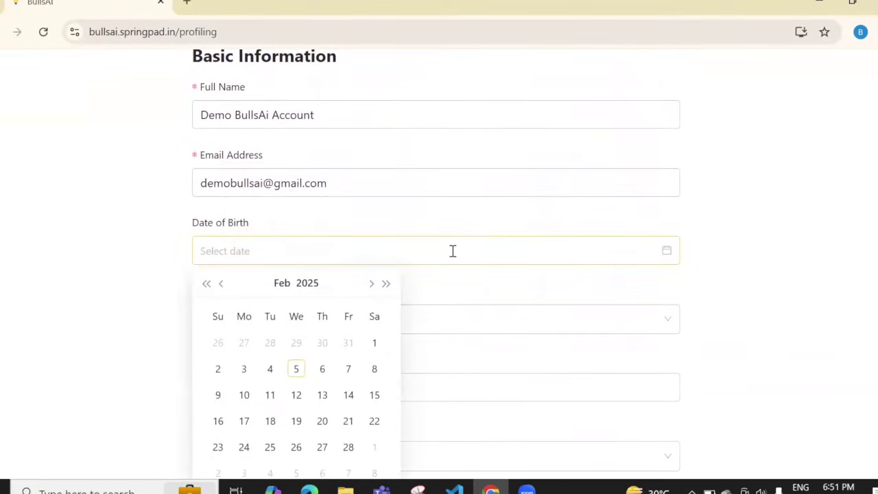
pyautogui.click(310, 286)
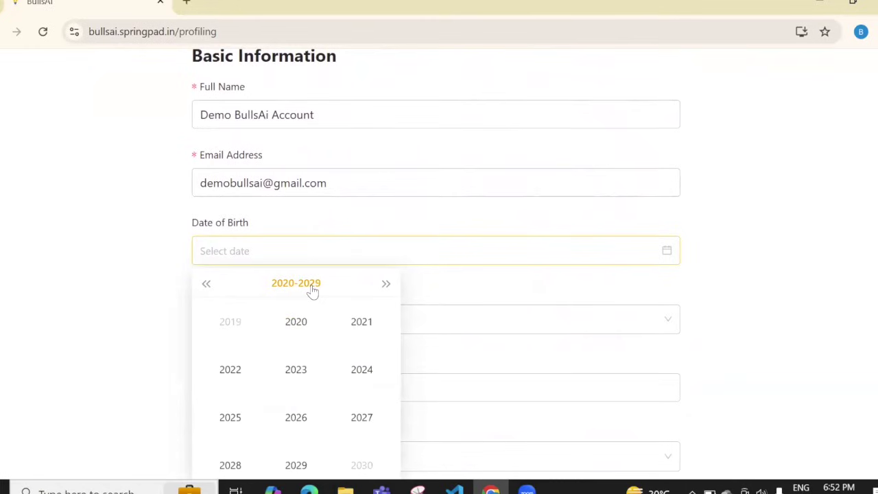
pyautogui.click(286, 288)
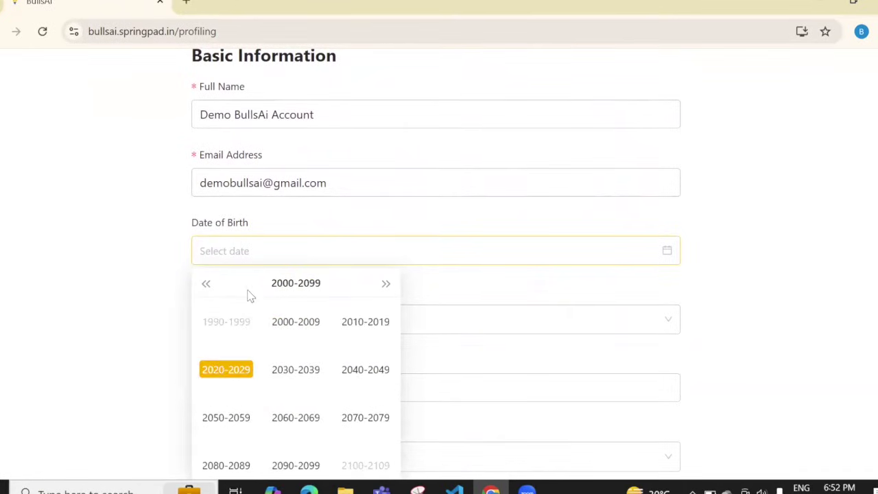
pyautogui.click(206, 287)
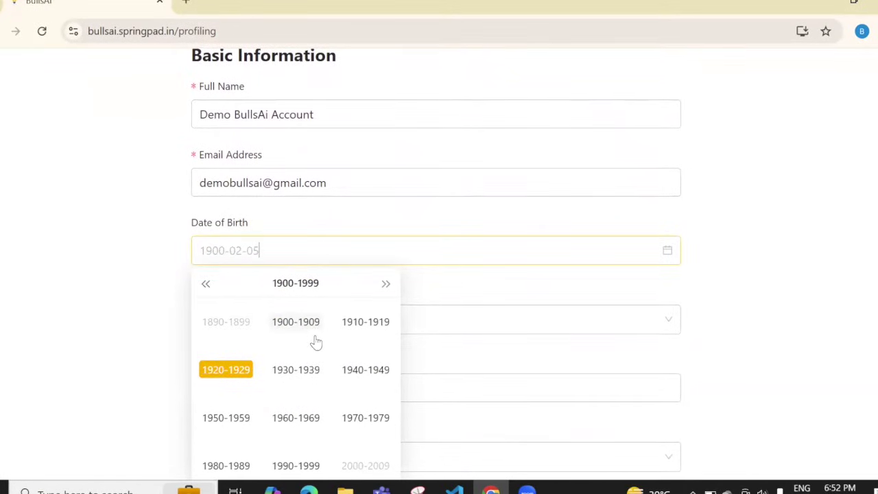
pyautogui.scroll(-1, 314, 391)
pyautogui.click(309, 403)
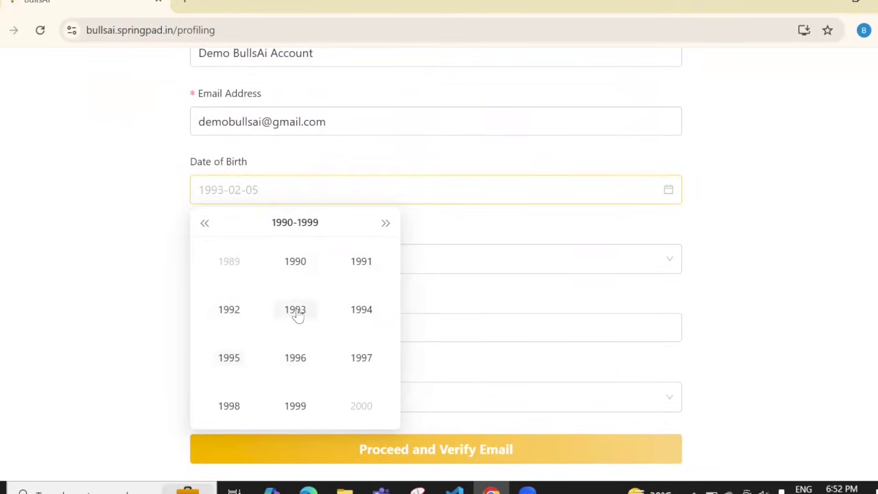
pyautogui.click(237, 357)
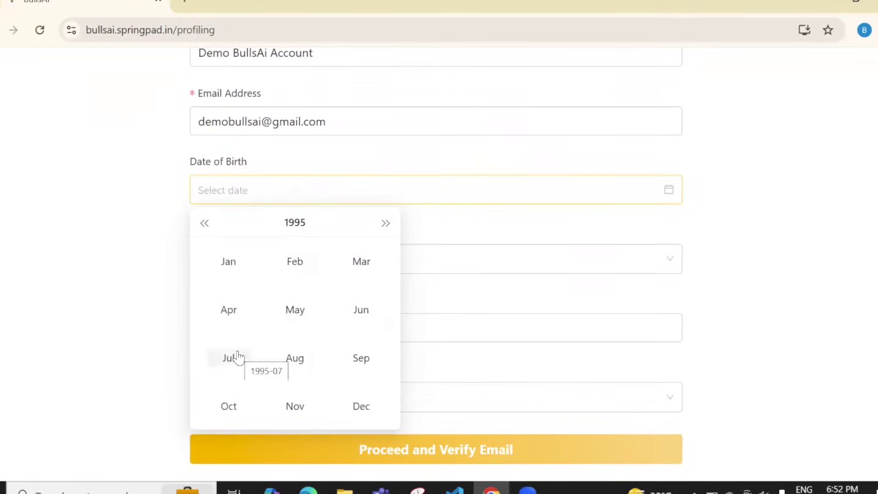
pyautogui.click(233, 271)
# Finish the birth date as 1995-01-01, choose India as country, and leave Occupation empty.
pyautogui.click(216, 283)
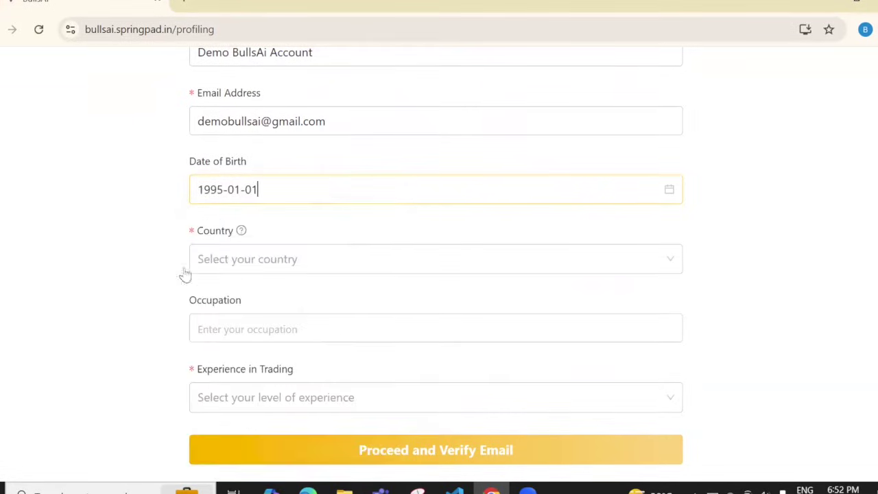
pyautogui.click(269, 261)
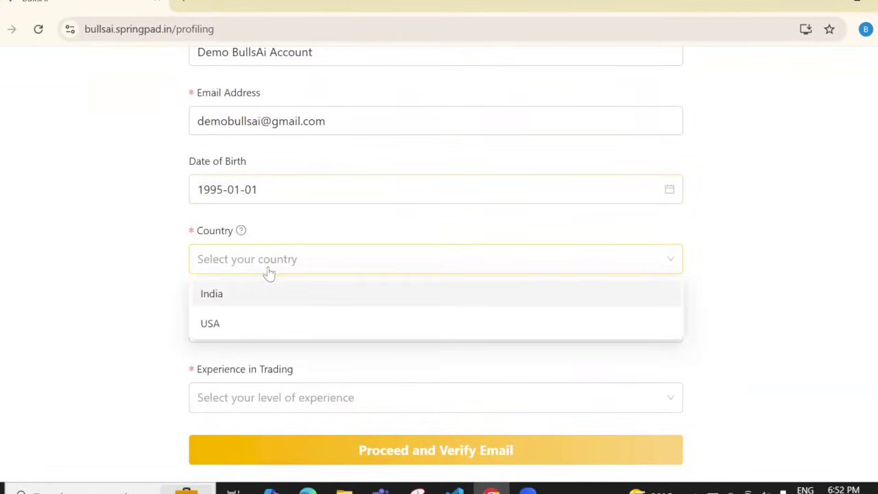
pyautogui.click(260, 295)
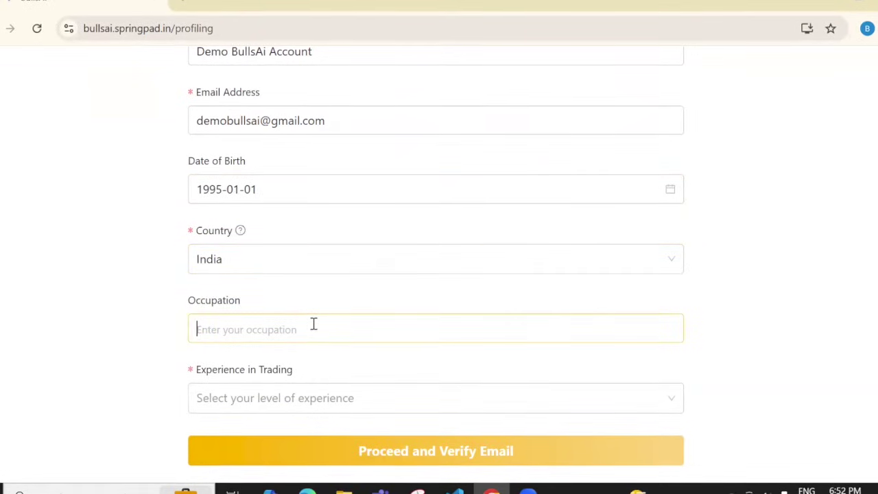
pyautogui.write('NA')
pyautogui.press('BackSpace')
pyautogui.press('BackSpace')
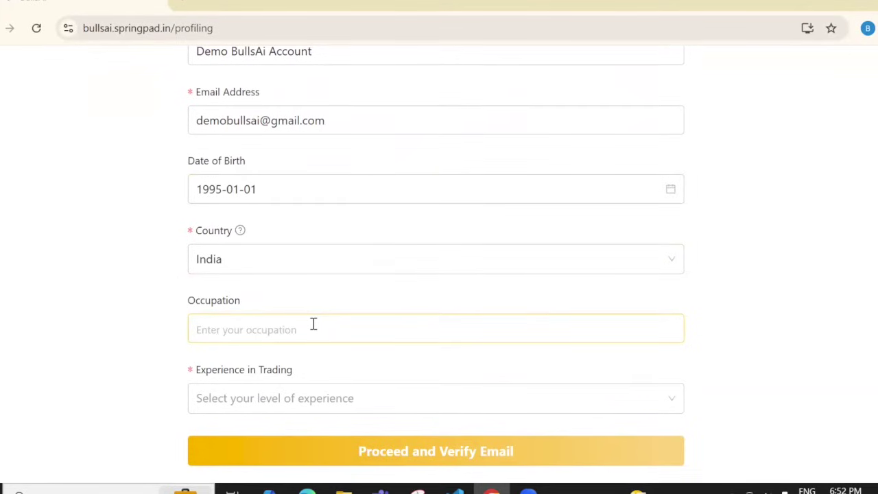
# Set trading experience to Intermediate and submit to request e-mail verification.
pyautogui.click(324, 403)
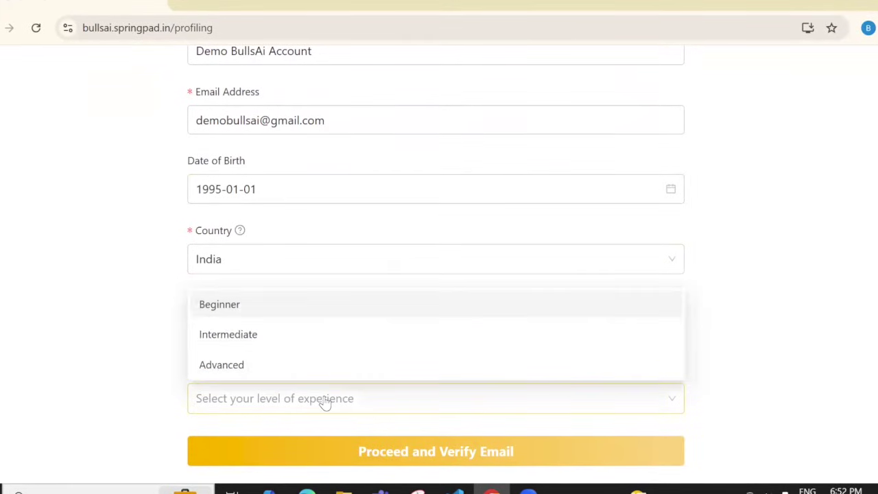
pyautogui.click(305, 345)
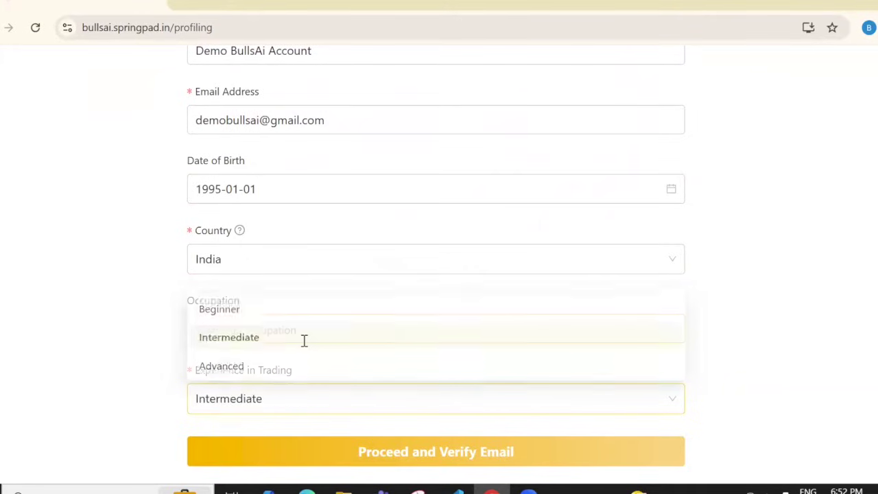
pyautogui.click(326, 451)
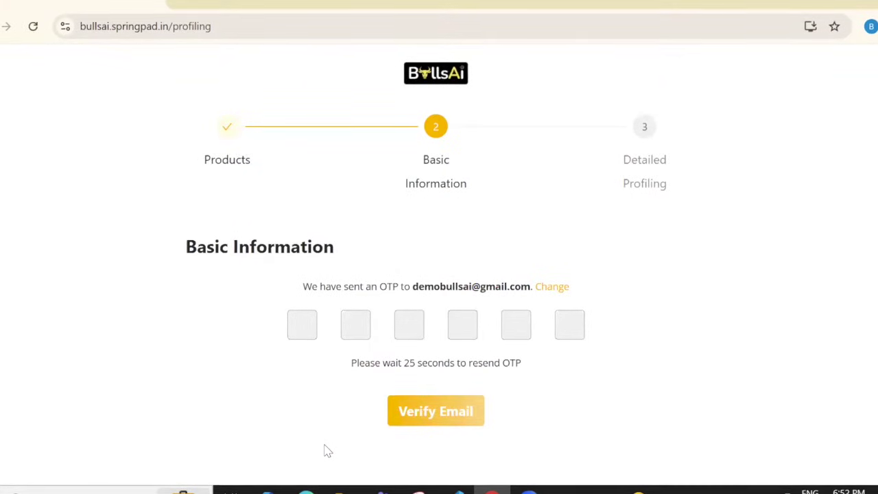
# Open the BullsAI e-mail verification code message in Gmail and select the code.
pyautogui.hotkey('ctrl', 'Tab')
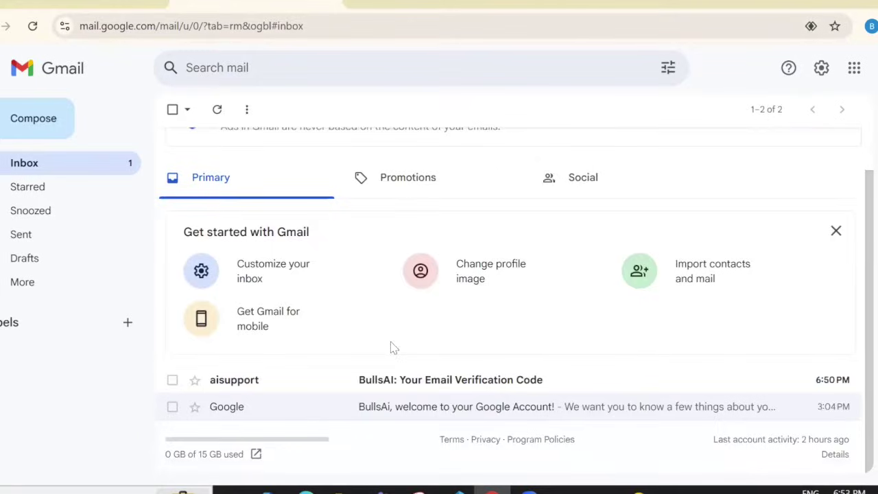
pyautogui.click(408, 380)
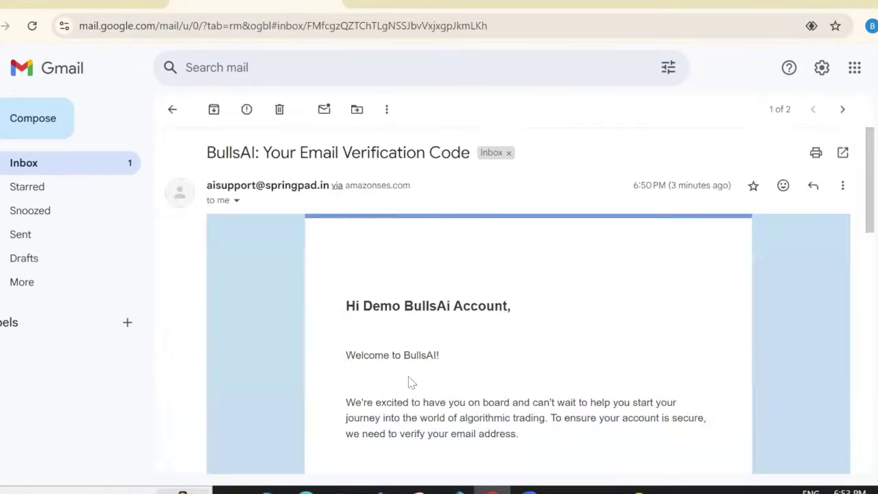
pyautogui.scroll(-3, 410, 383)
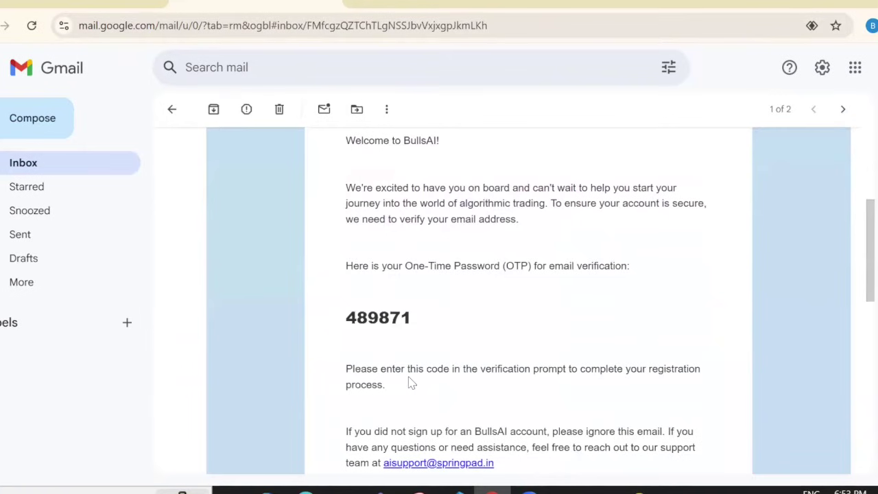
pyautogui.moveTo(348, 314); pyautogui.dragTo(425, 320)
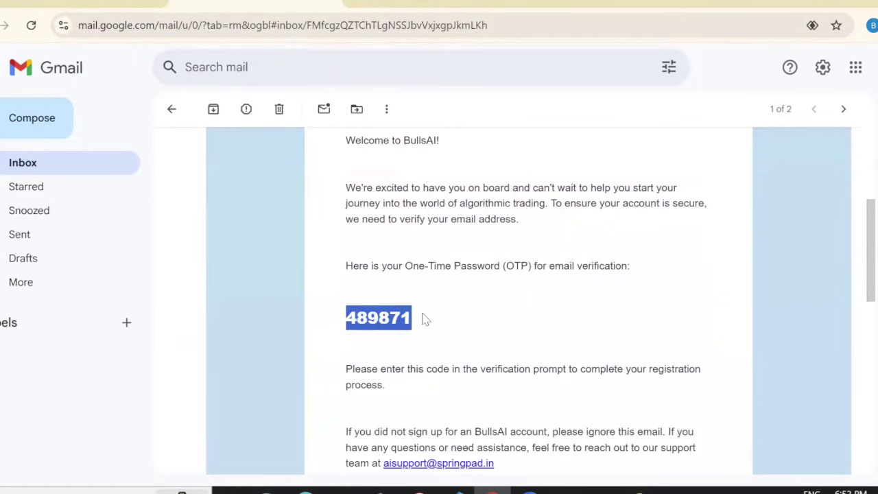
pyautogui.click(428, 325)
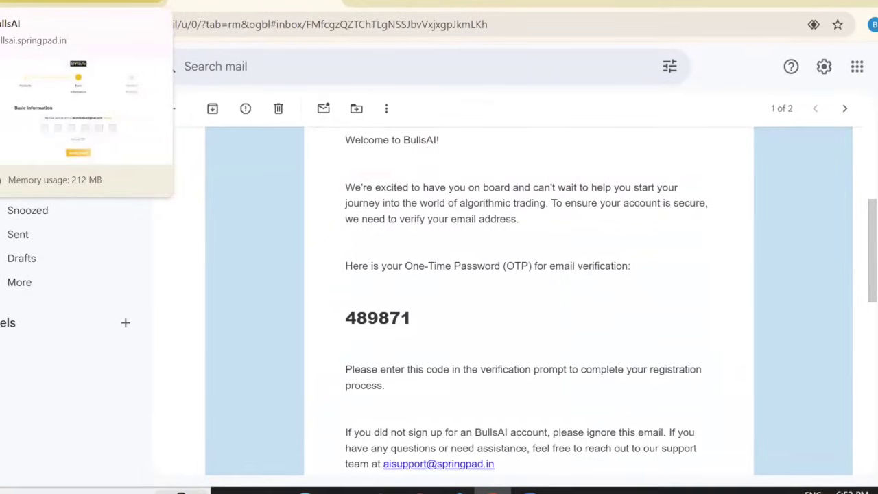
# Back in BullsAI, enter the emailed six-digit code and verify the e-mail.
pyautogui.click(76, 3)
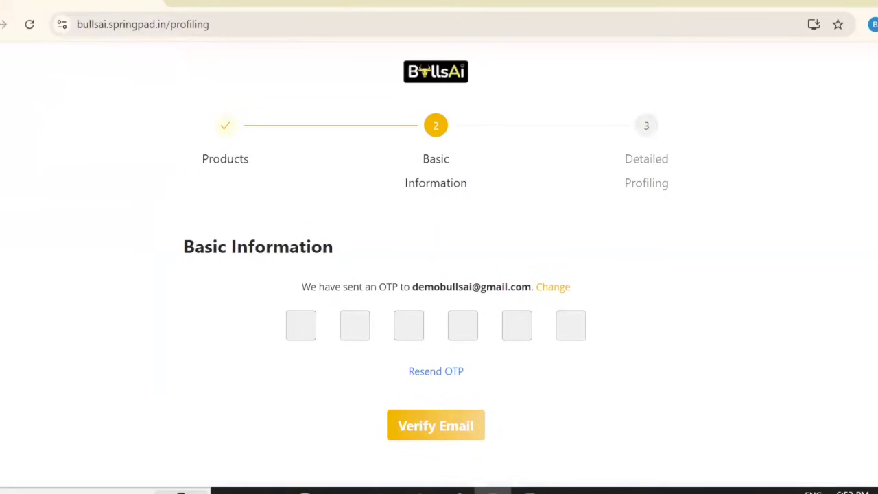
pyautogui.click(299, 330)
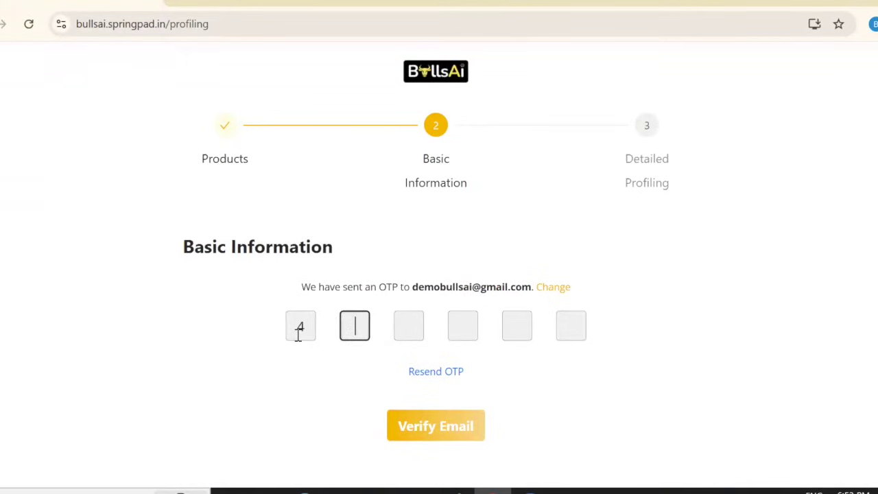
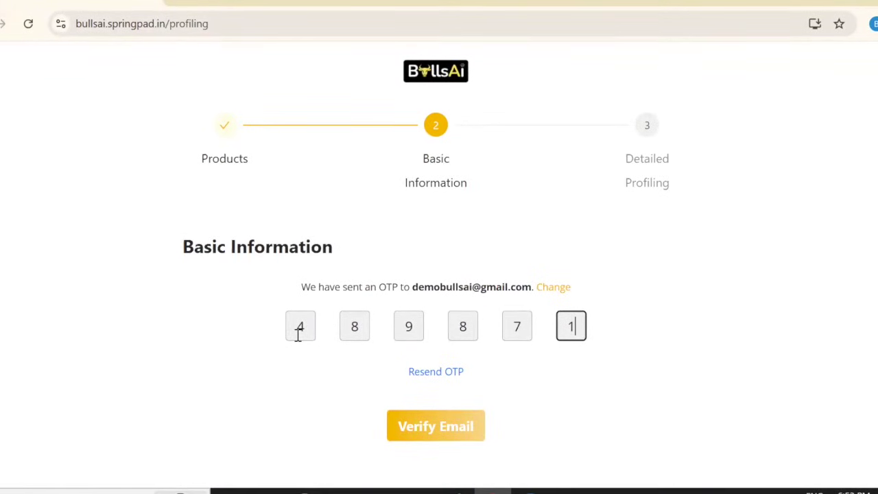
pyautogui.click(408, 426)
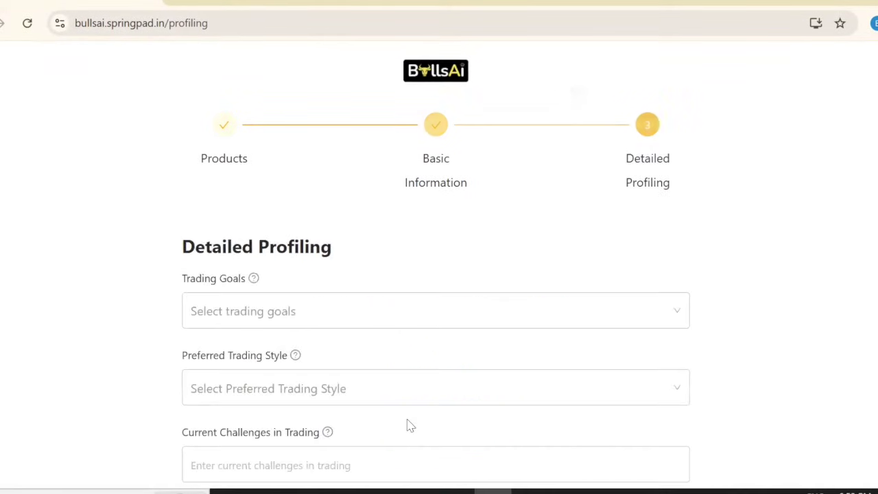
# Select Passive Income and Wealth Accumulation as trading goals.
pyautogui.scroll(-1, 406, 274)
pyautogui.click(405, 273)
pyautogui.scroll(-1, 404, 275)
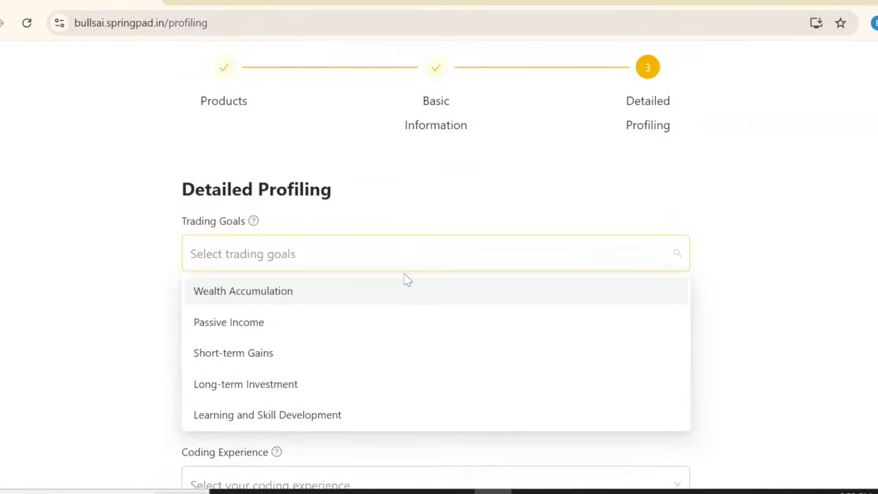
pyautogui.scroll(-1, 404, 277)
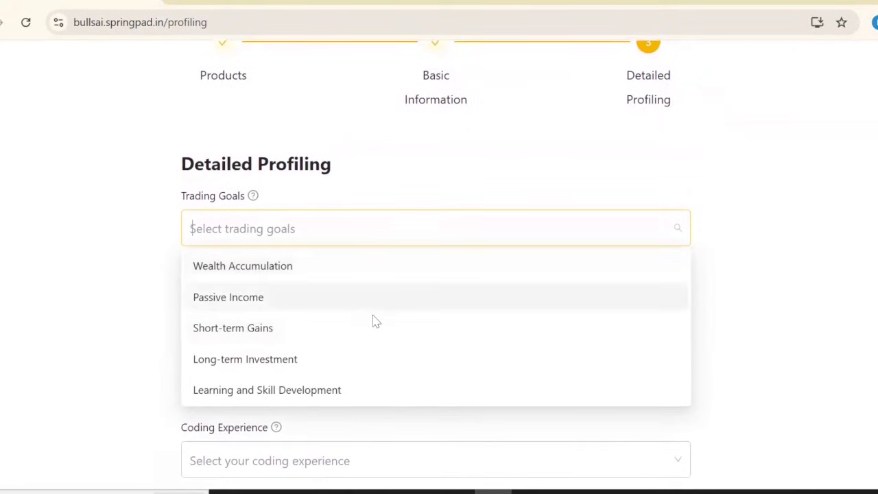
pyautogui.scroll(-2, 361, 364)
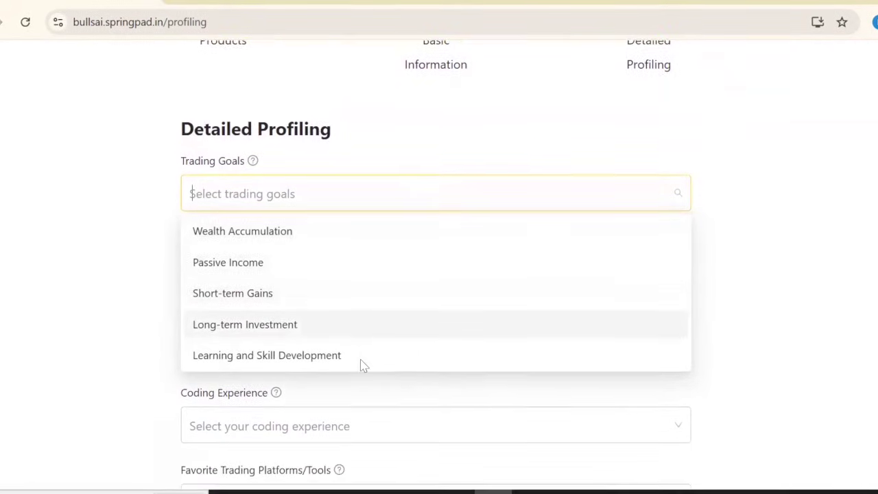
pyautogui.click(339, 266)
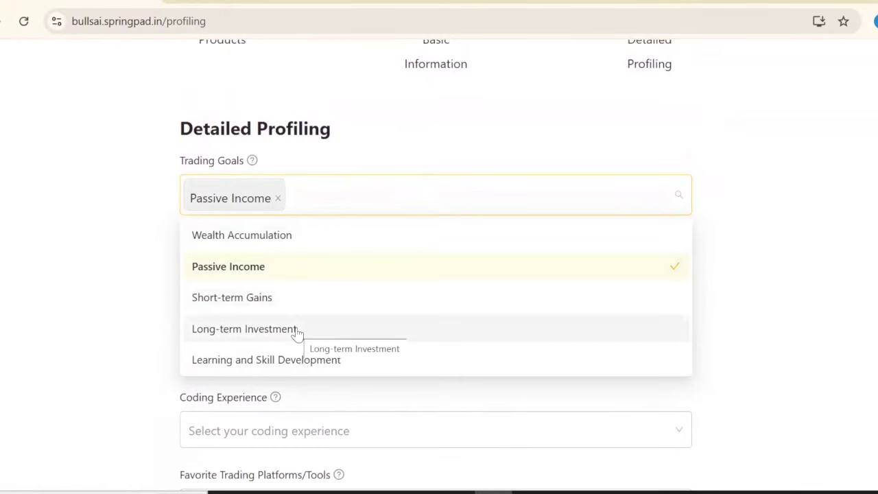
pyautogui.click(328, 235)
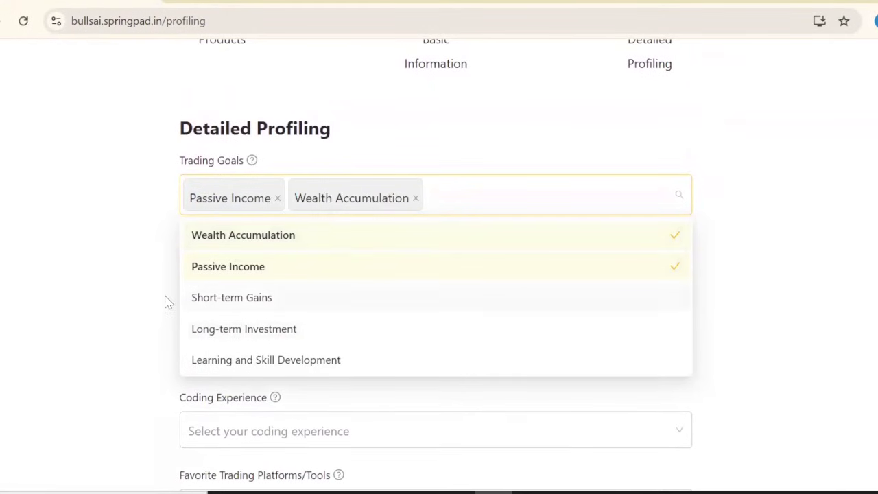
pyautogui.click(143, 311)
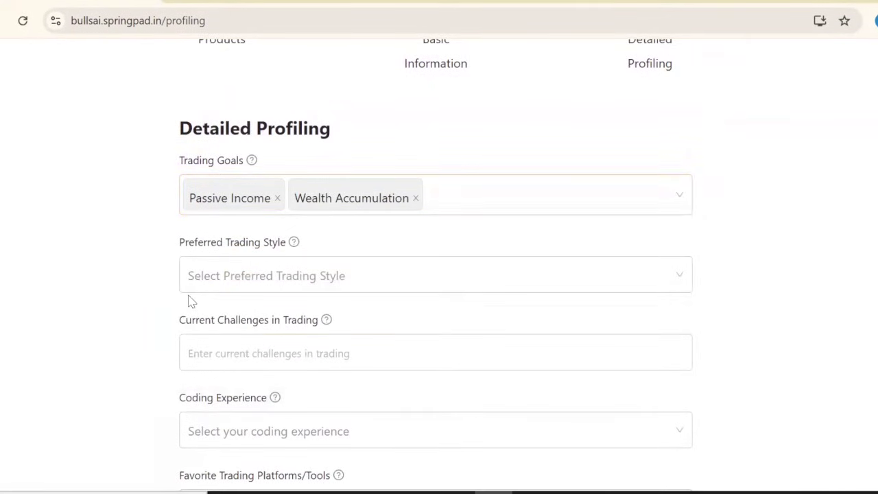
# Set the preferred trading style to Algorithmic Trading.
pyautogui.scroll(-1, 190, 300)
pyautogui.click(228, 261)
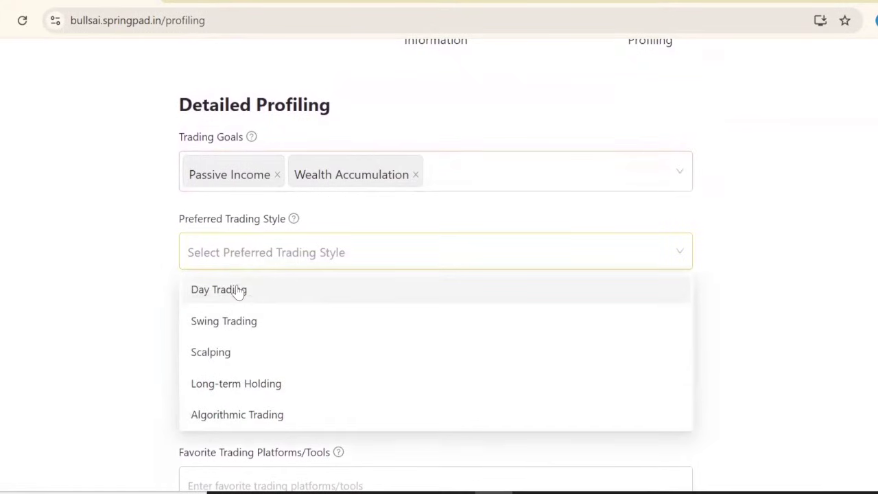
pyautogui.click(236, 414)
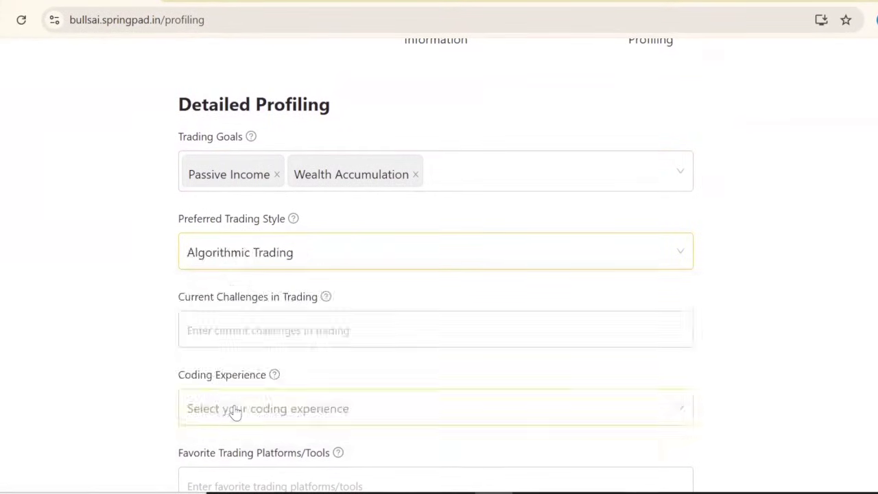
pyautogui.click(329, 255)
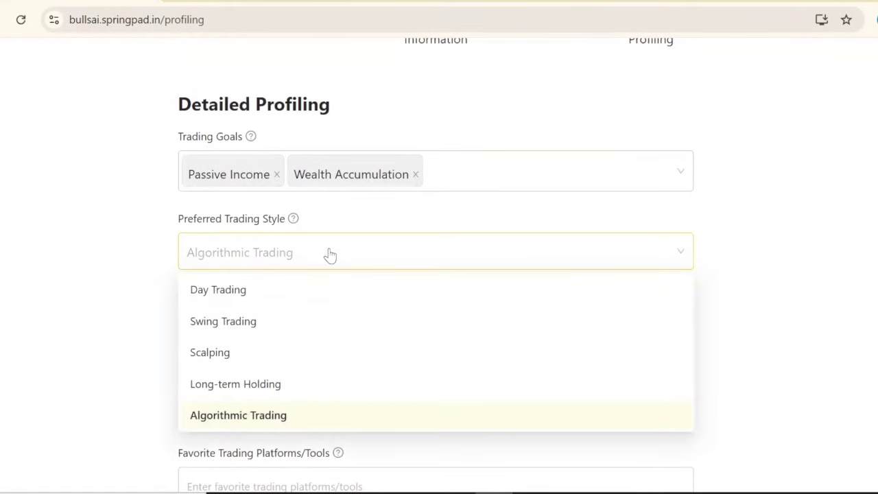
pyautogui.click(277, 321)
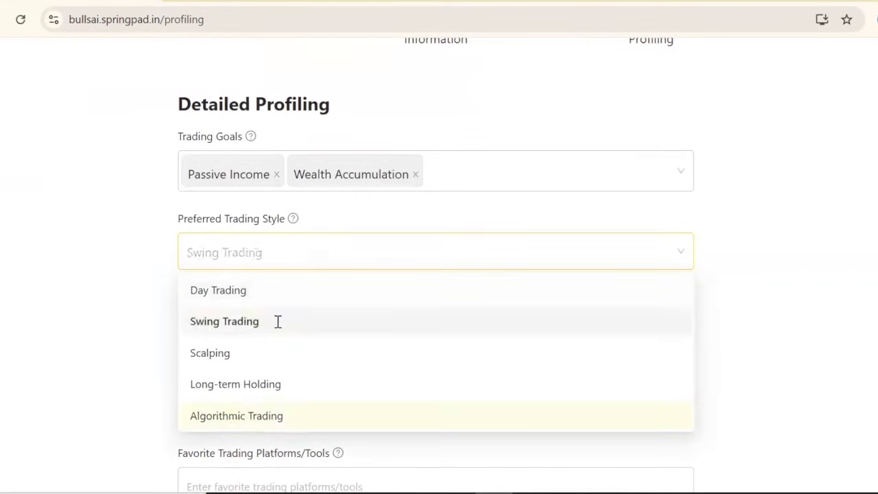
pyautogui.click(308, 256)
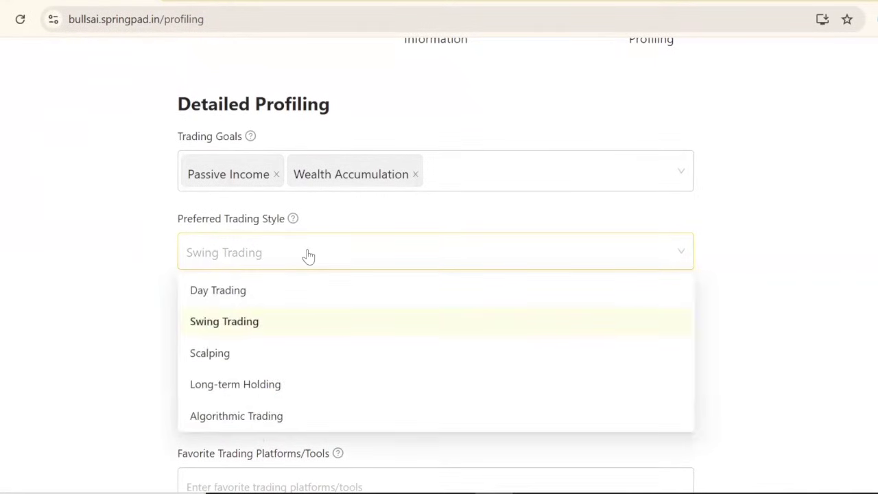
pyautogui.click(255, 429)
pyautogui.scroll(-1, 254, 427)
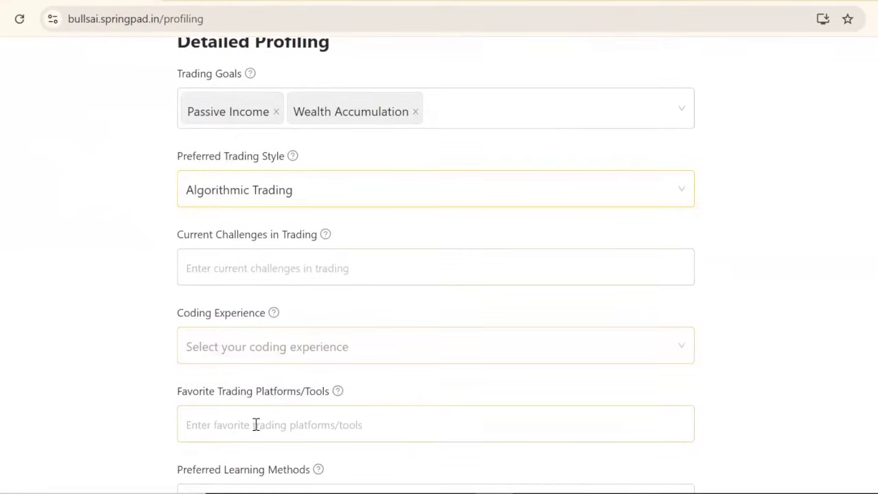
# Enter 'Cant control my emoti' as the current trading challenge.
pyautogui.click(290, 261)
pyautogui.scroll(-1, 338, 262)
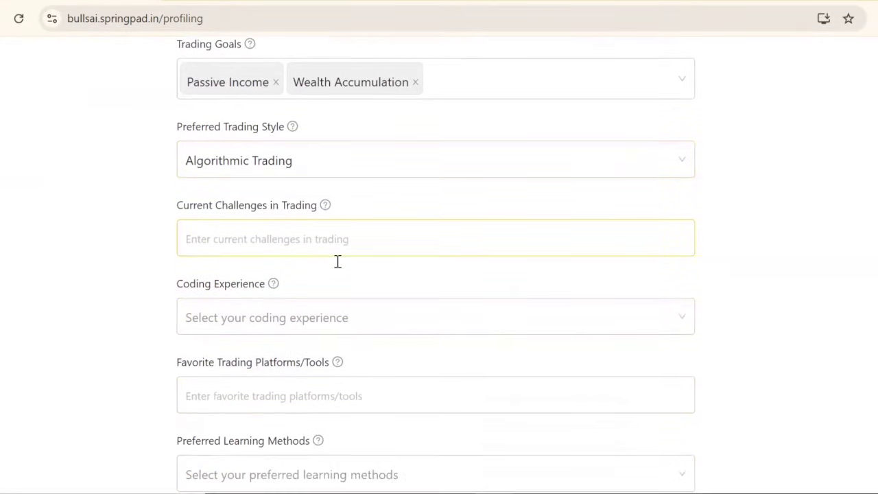
pyautogui.scroll(-2, 338, 262)
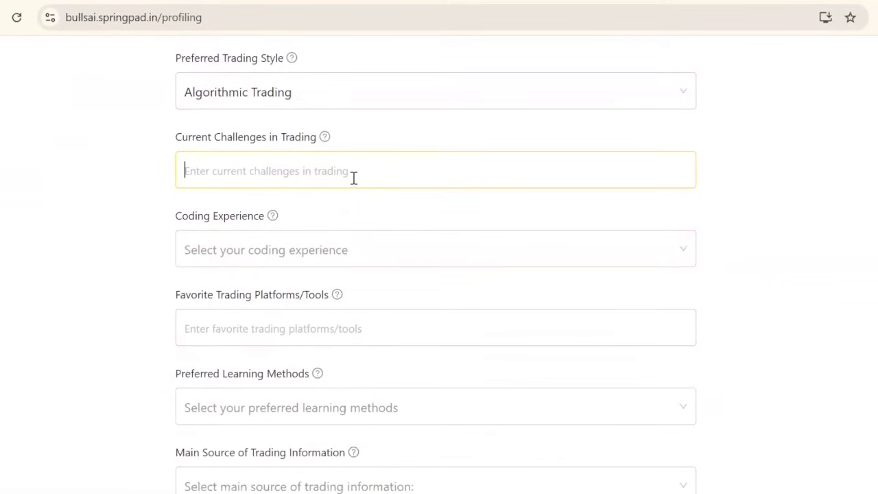
pyautogui.write('Cant c')
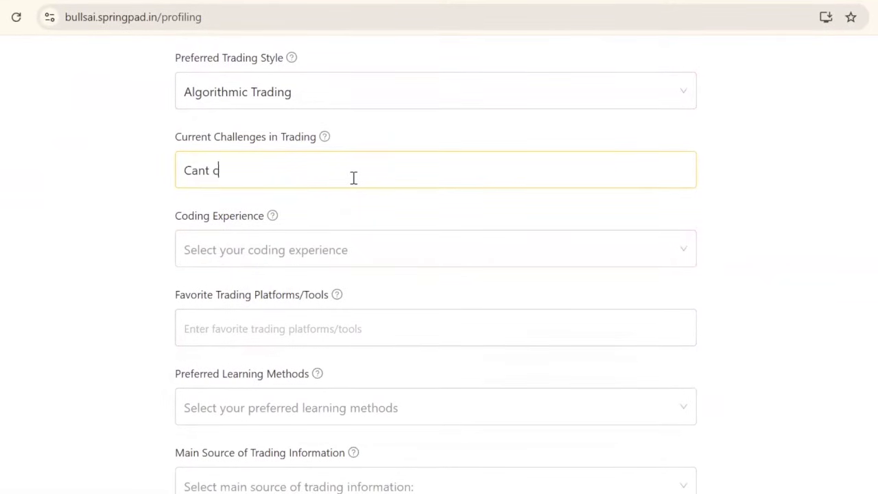
pyautogui.write('ontrol my')
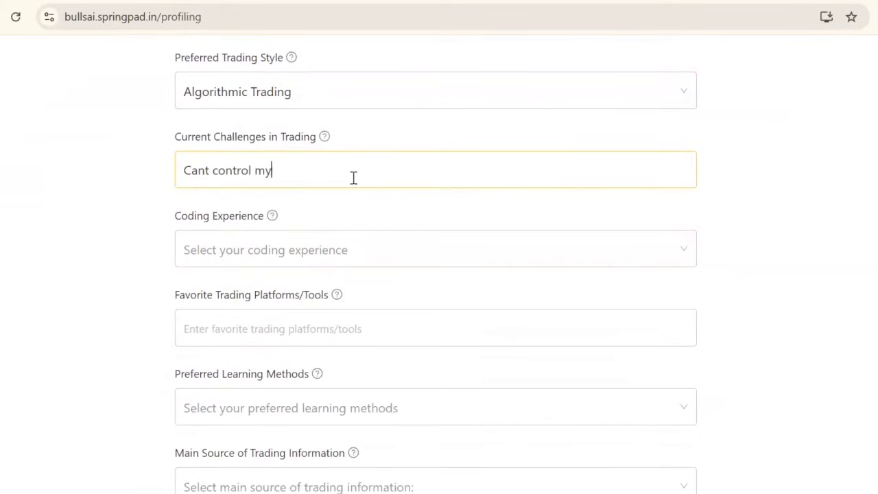
pyautogui.write(' emotions')
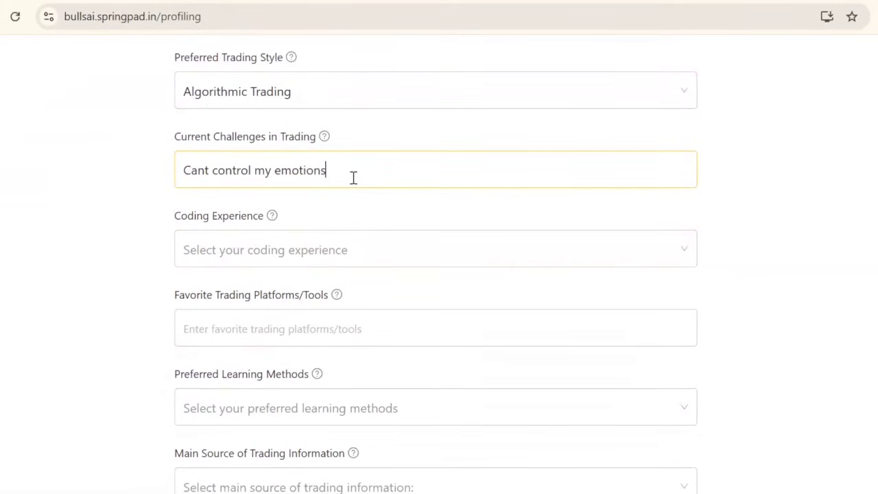
# Set coding experience to Basic and leave favourite platforms empty.
pyautogui.click(347, 254)
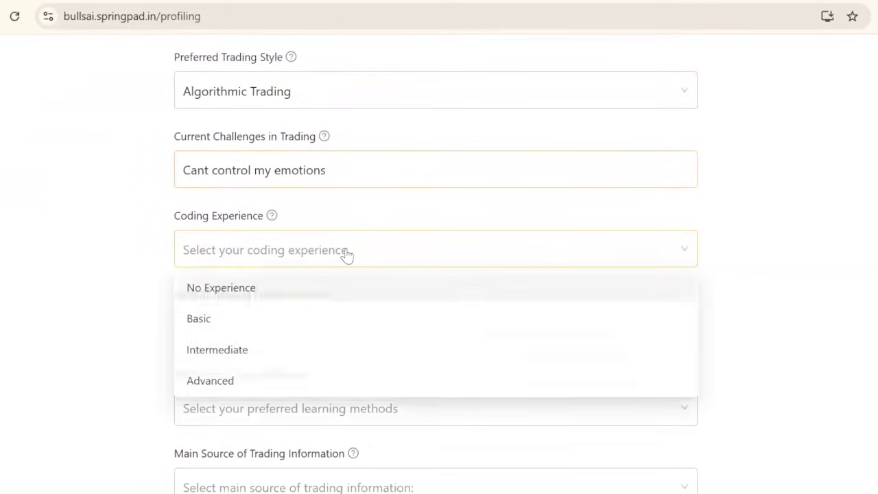
pyautogui.click(308, 322)
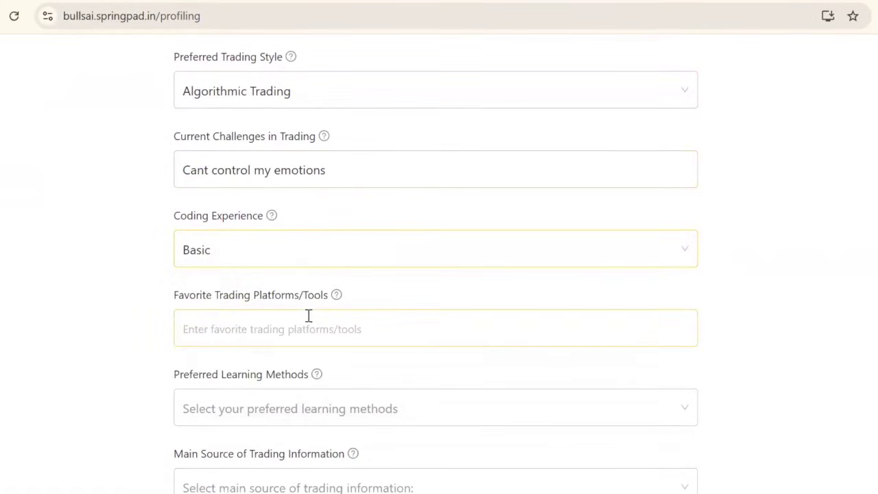
pyautogui.scroll(-1, 363, 314)
pyautogui.click(344, 229)
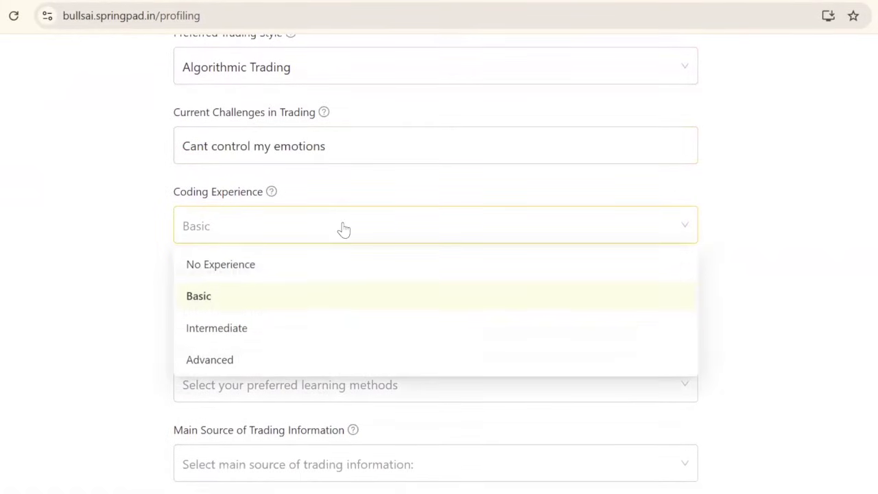
pyautogui.click(304, 299)
pyautogui.scroll(-1, 265, 300)
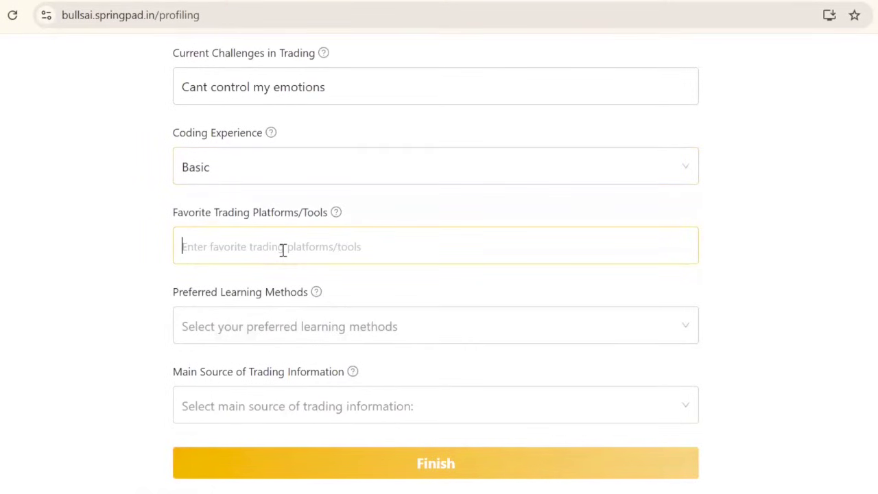
pyautogui.write('T')
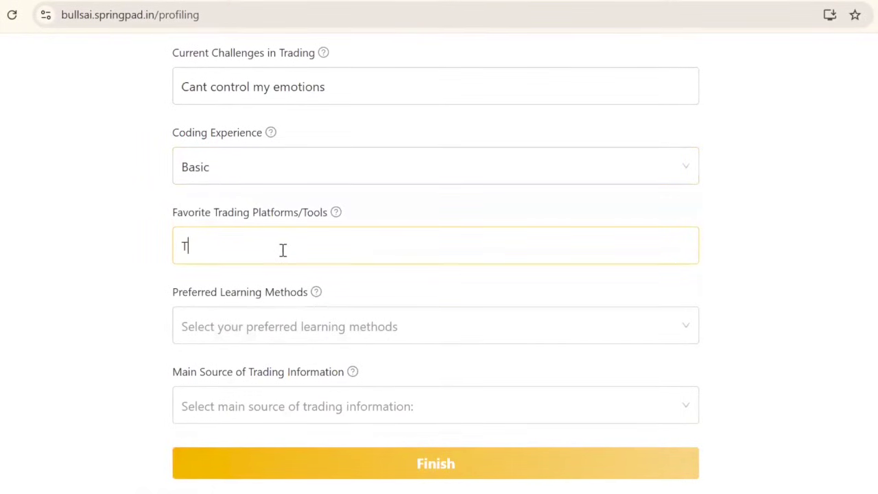
pyautogui.press('BackSpace')
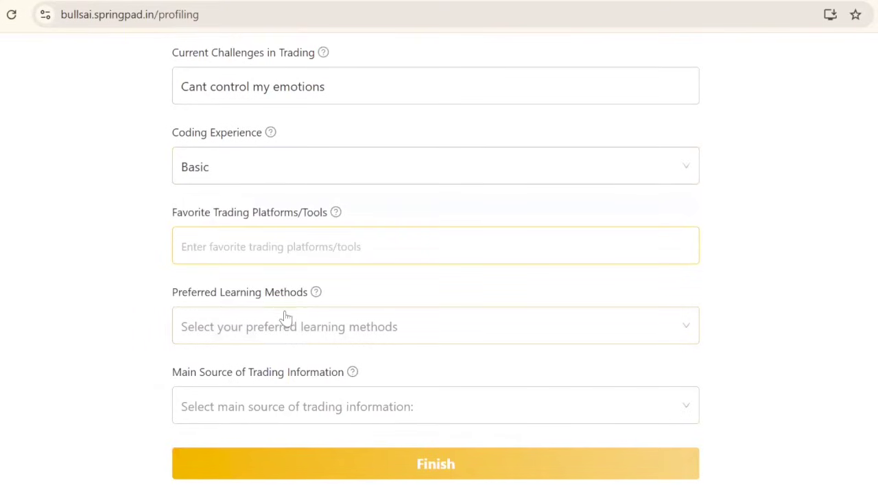
# Choose Tutorials and Financial Advisors as learning method and information source, then submit the profile.
pyautogui.click(286, 325)
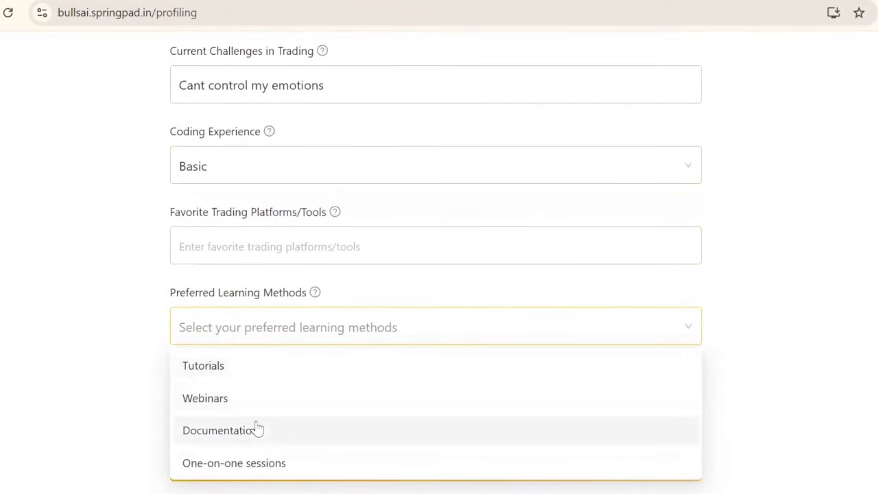
pyautogui.click(269, 371)
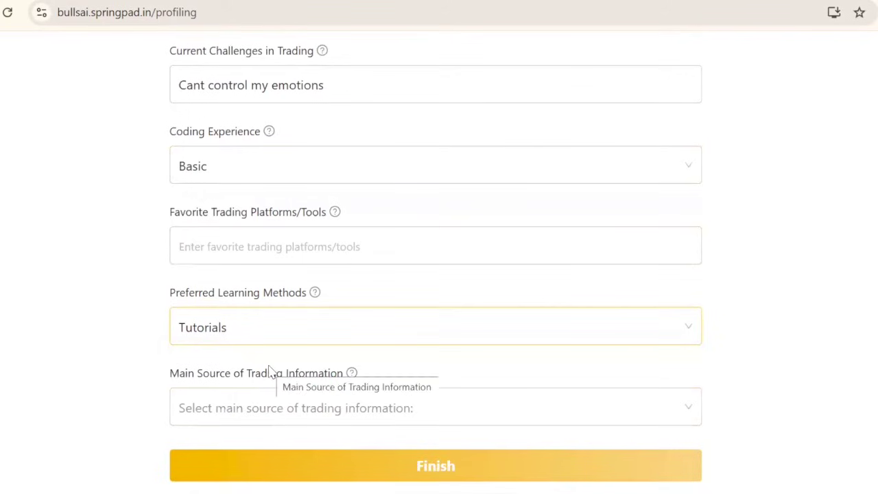
pyautogui.click(296, 417)
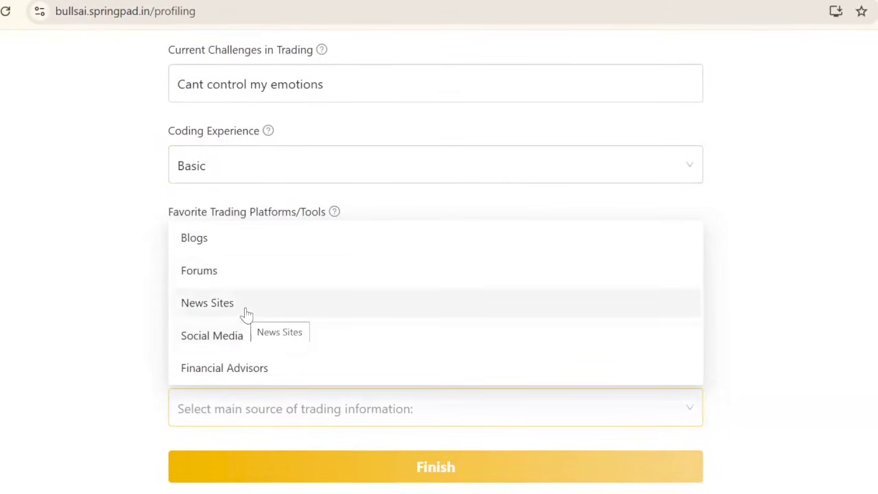
pyautogui.click(238, 371)
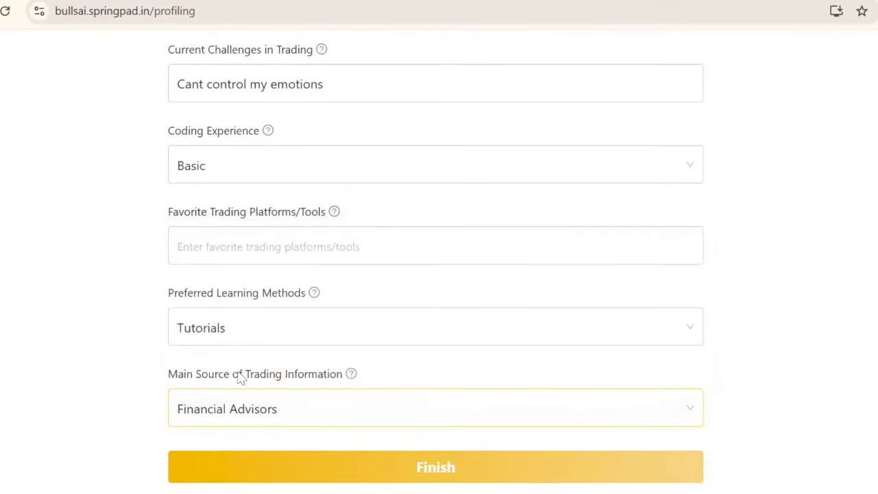
pyautogui.scroll(5, 240, 378)
pyautogui.scroll(-2, 240, 378)
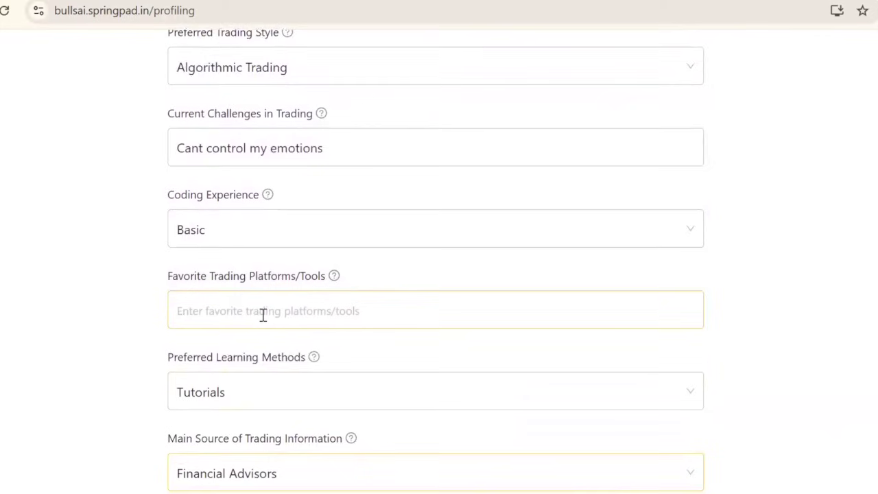
pyautogui.scroll(-1, 263, 314)
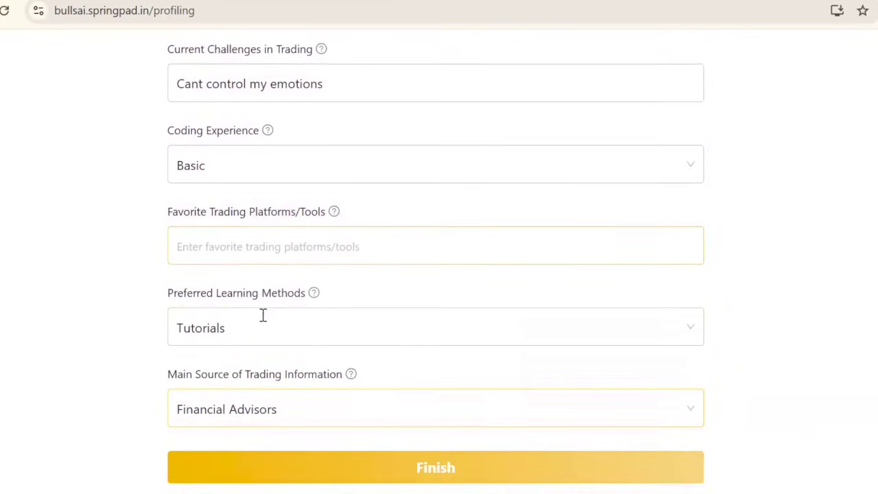
pyautogui.click(259, 472)
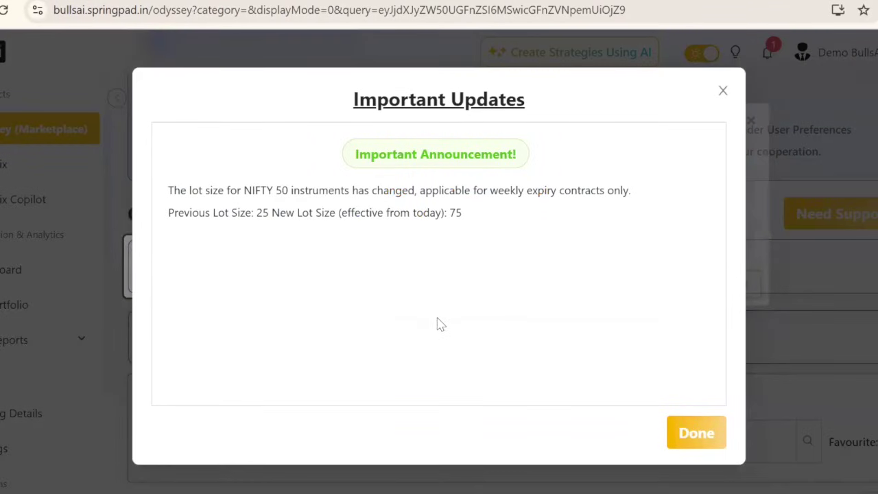
# Dismiss the Important Updates announcement, the marketplace tour and the strategy filter setup without applying it.
pyautogui.click(723, 92)
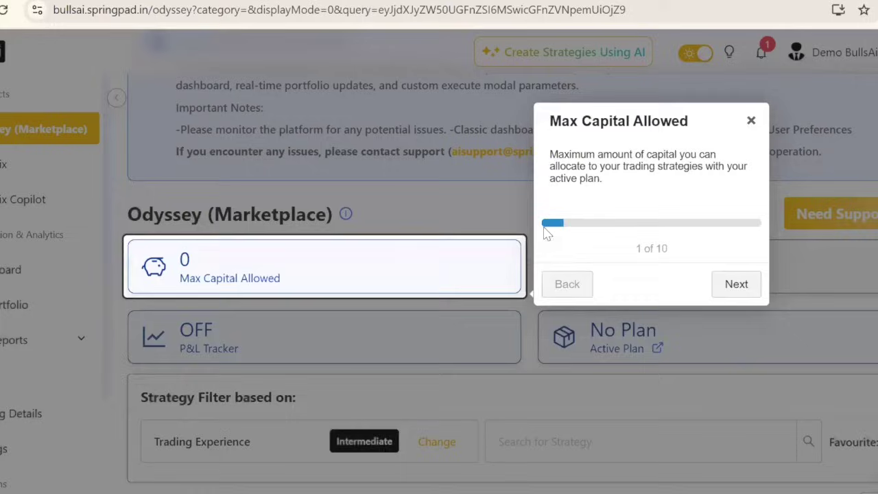
pyautogui.click(751, 120)
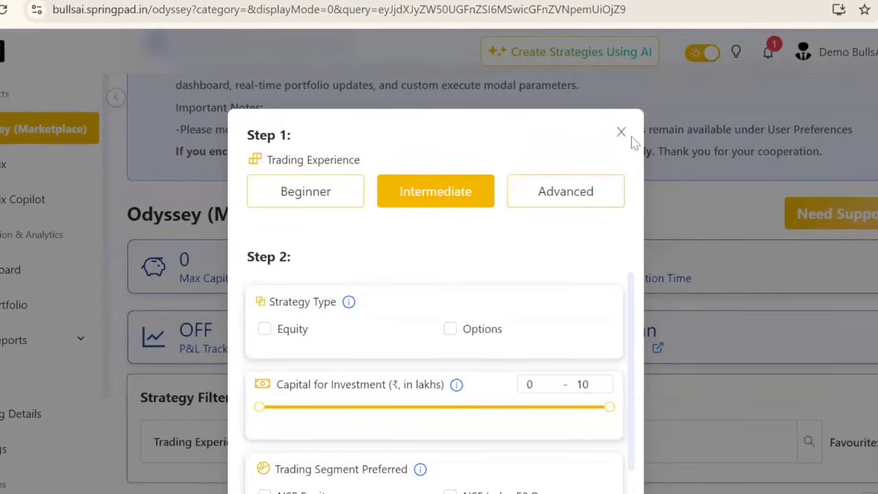
pyautogui.scroll(-2, 480, 276)
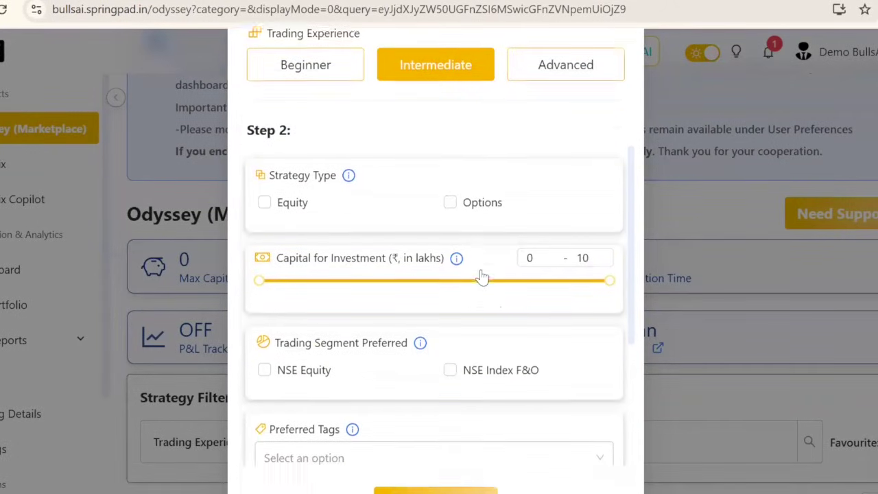
pyautogui.scroll(-4, 482, 276)
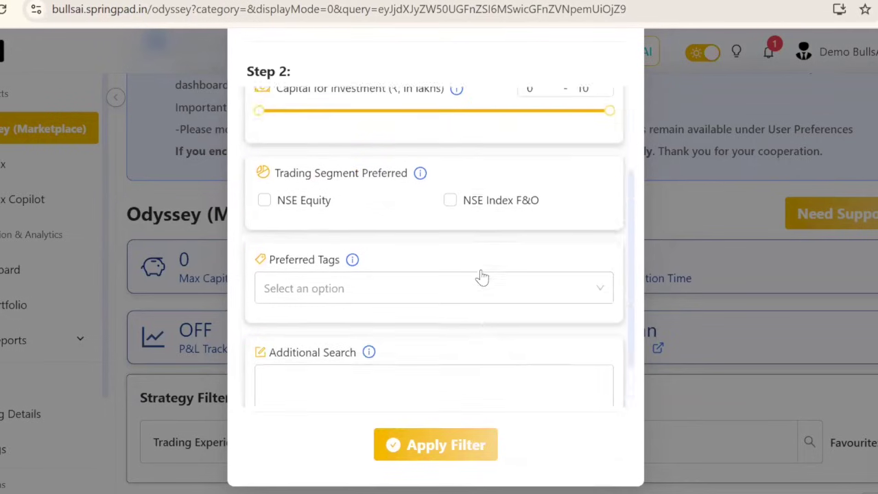
pyautogui.scroll(5, 482, 277)
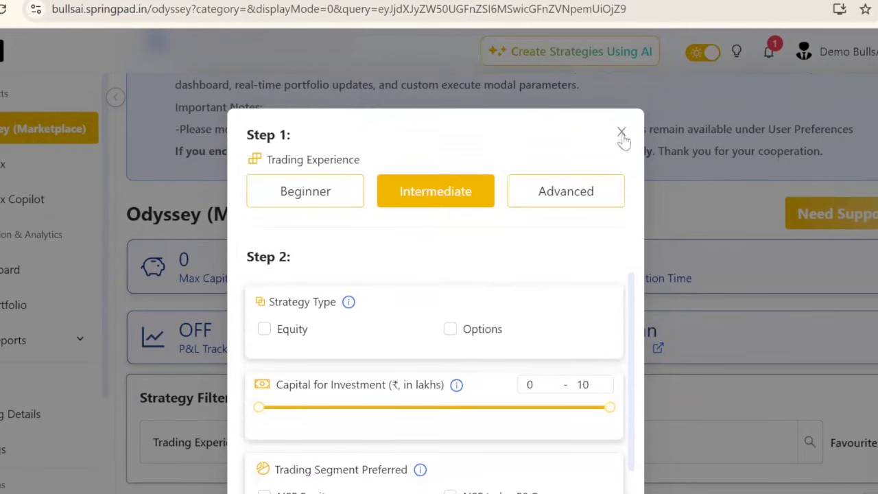
pyautogui.click(622, 133)
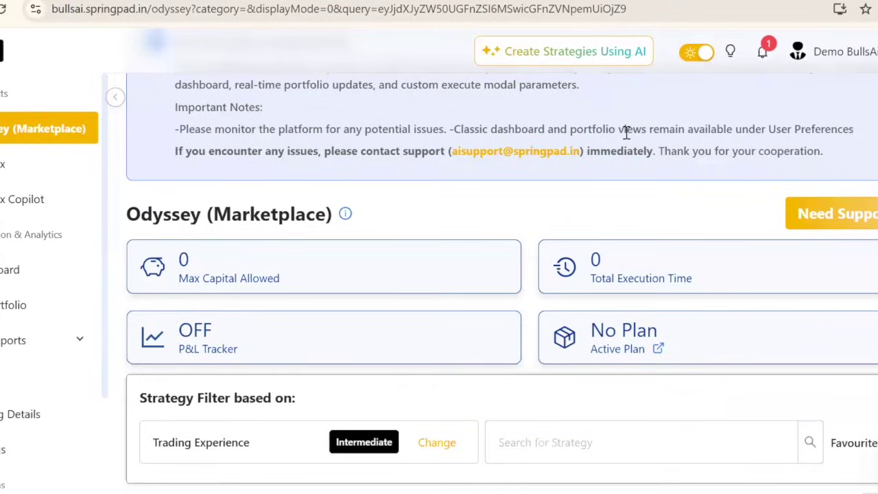
# Open the account options menu on the Odyssey marketplace.
pyautogui.scroll(1, 595, 245)
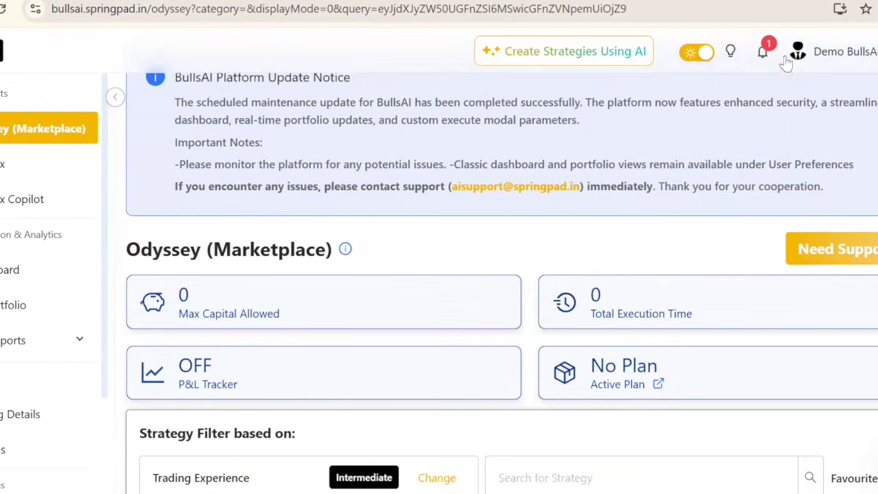
pyautogui.click(842, 62)
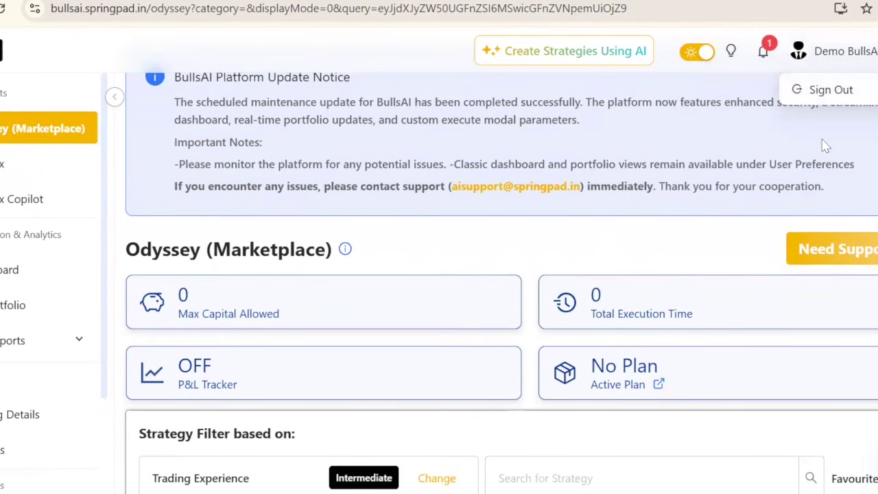
pyautogui.scroll(-2, 3, 397)
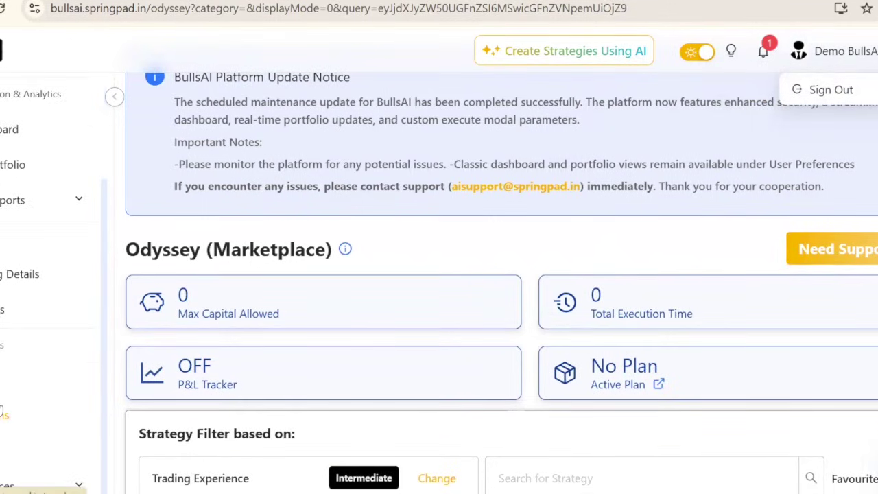
pyautogui.scroll(-2, 2, 413)
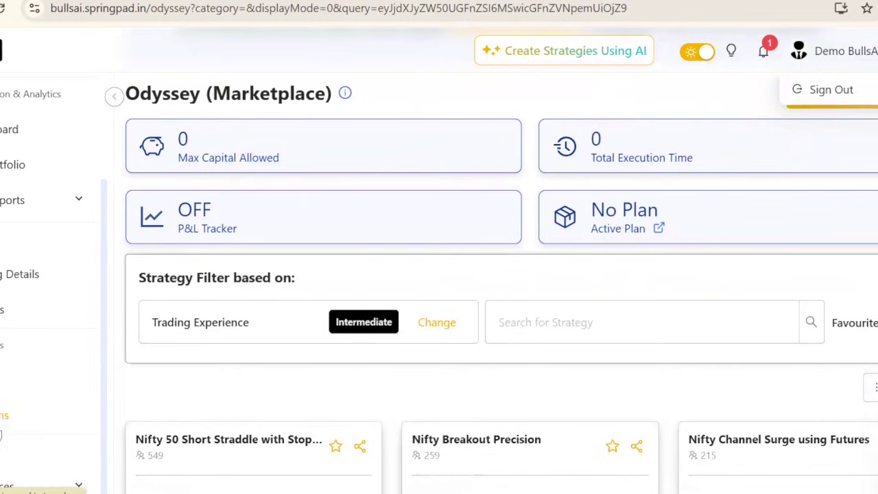
# Go to account Settings and close the Personal Info guided tour.
pyautogui.click(3, 314)
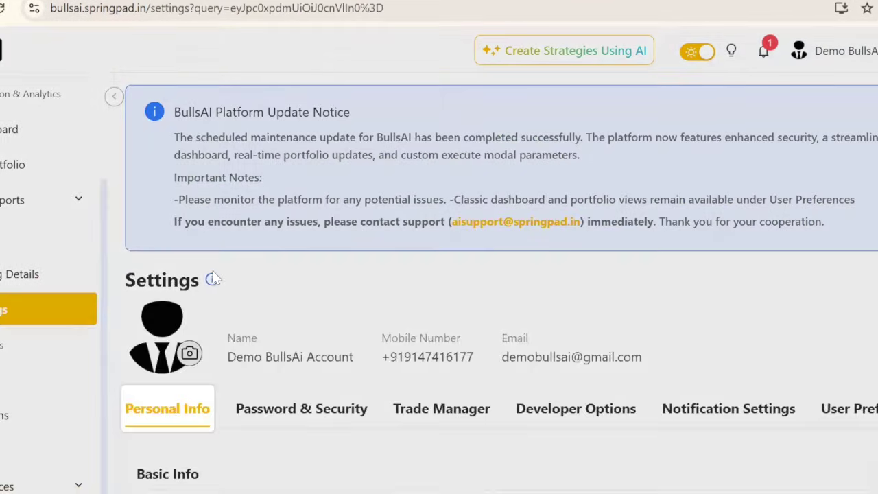
pyautogui.click(213, 278)
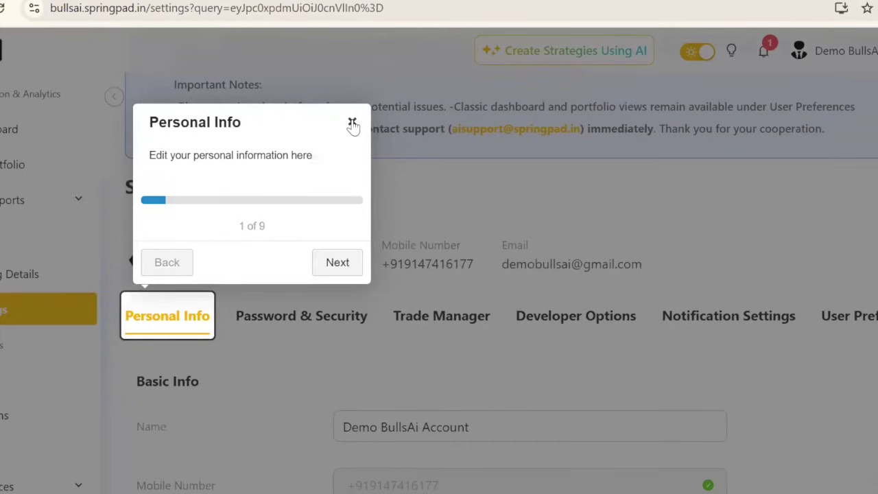
pyautogui.click(352, 121)
# Review the saved profile: Country India, Intermediate experience, Passive income and Wealth accumulation goals.
pyautogui.scroll(-1, 275, 295)
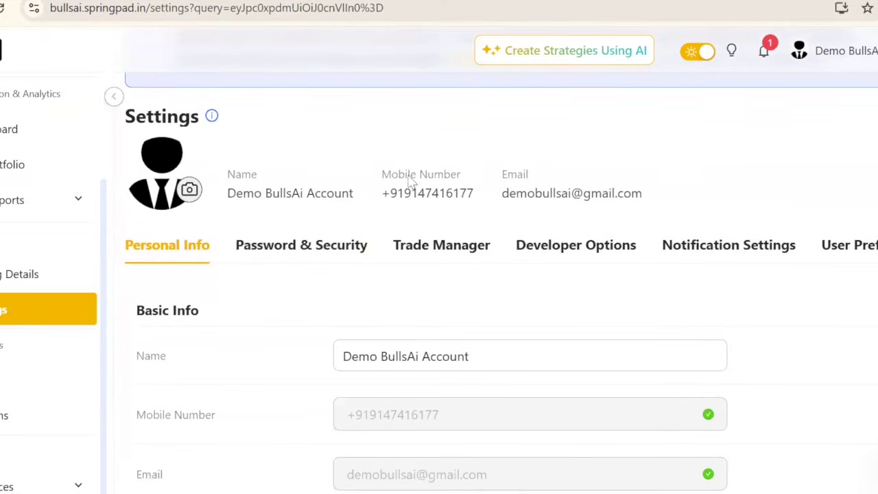
pyautogui.scroll(-3, 255, 313)
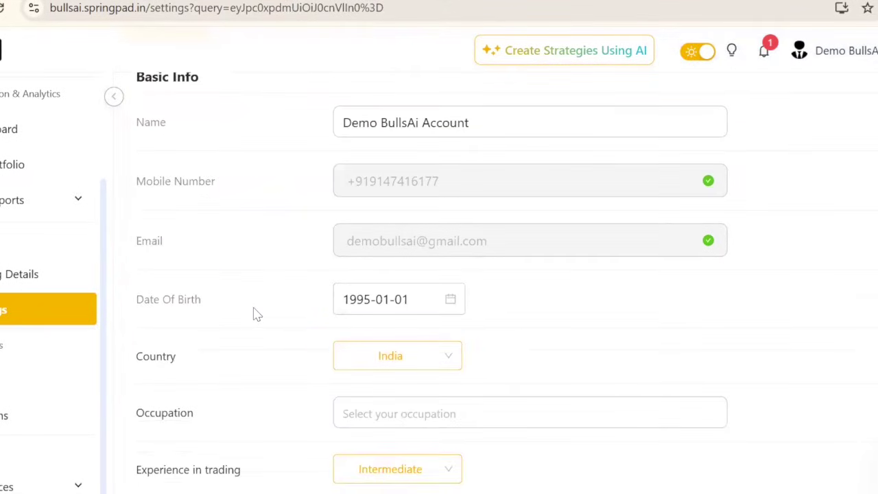
pyautogui.scroll(-3, 255, 312)
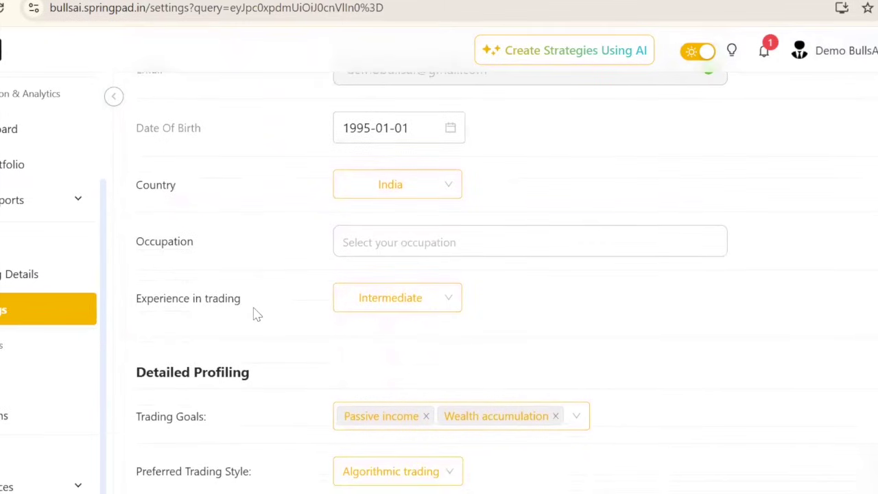
pyautogui.scroll(-5, 254, 314)
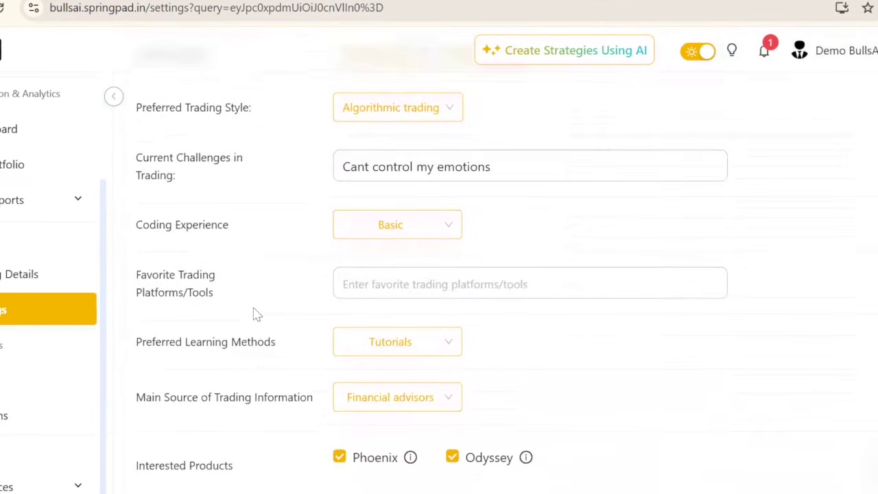
pyautogui.scroll(-6, 254, 314)
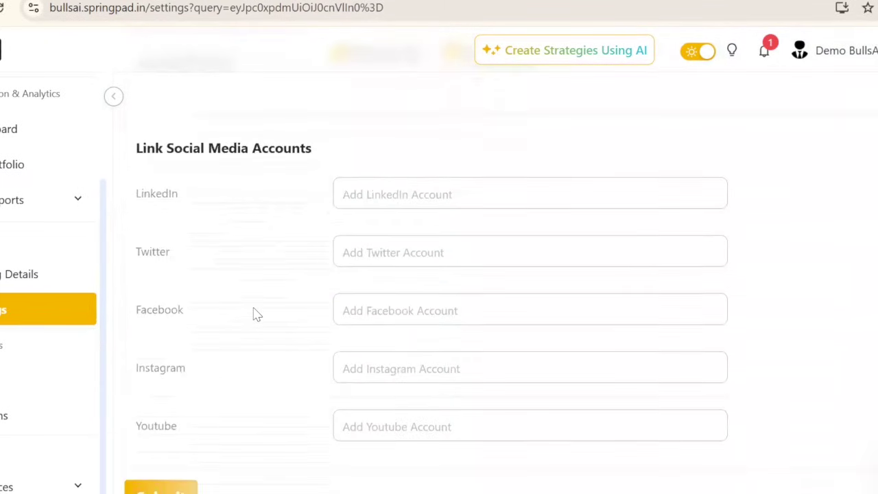
pyautogui.scroll(-2, 255, 313)
pyautogui.scroll(15, 255, 314)
pyautogui.scroll(-6, 255, 313)
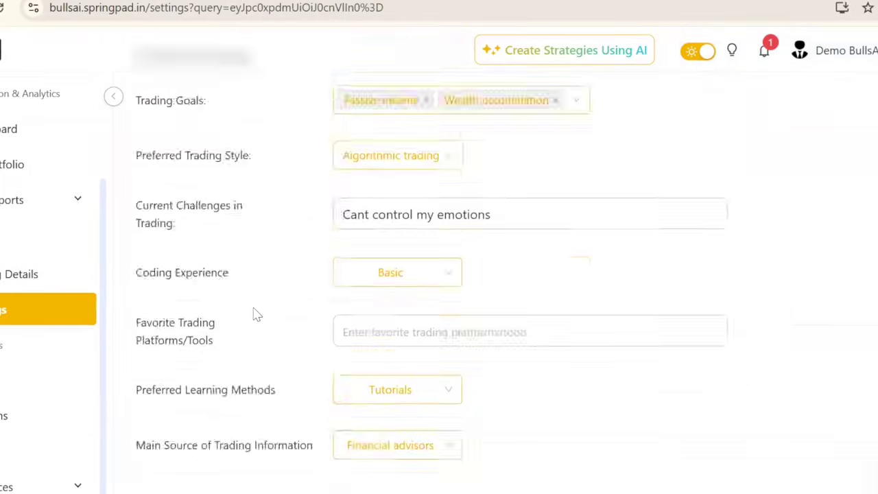
pyautogui.scroll(-6, 254, 315)
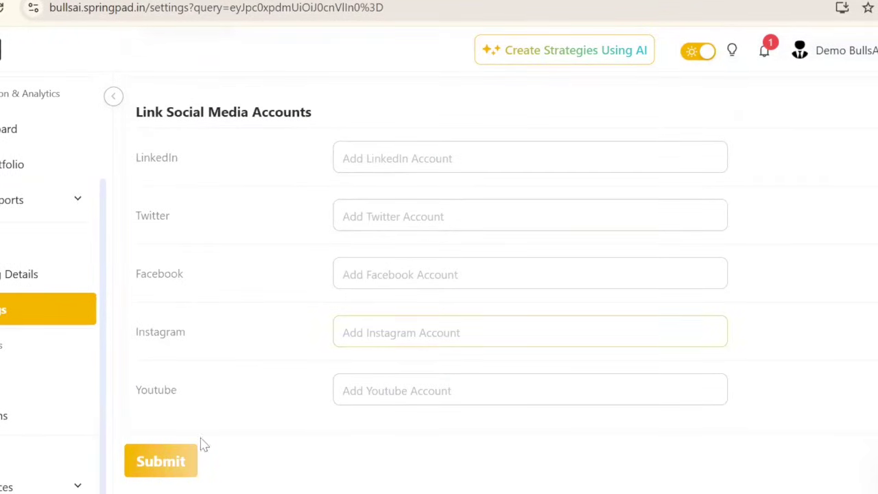
pyautogui.scroll(-2, 12, 414)
pyautogui.scroll(7, 13, 414)
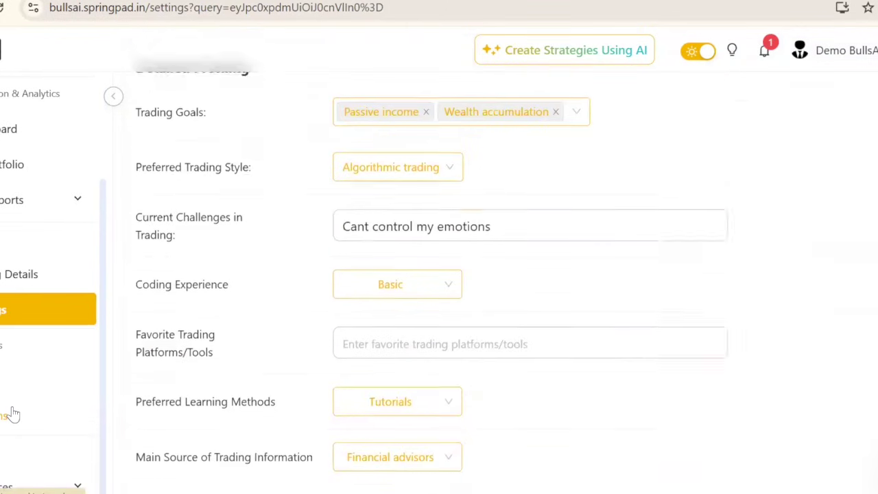
pyautogui.scroll(7, 421, 201)
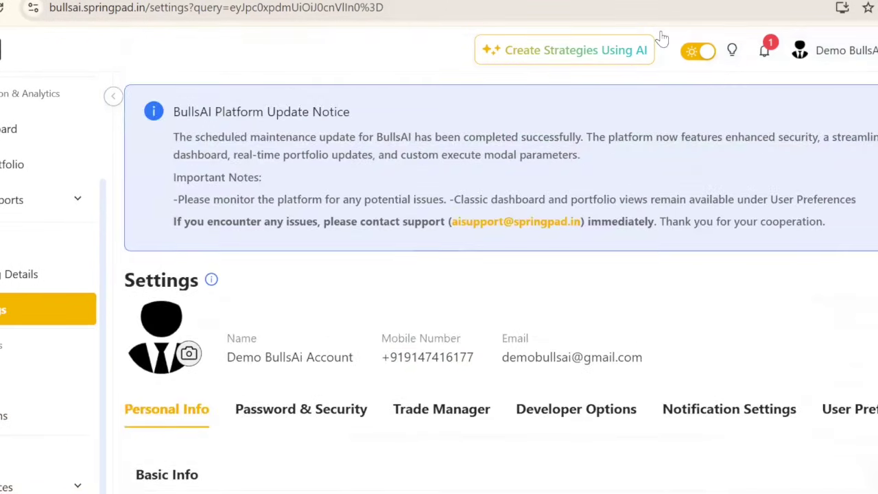